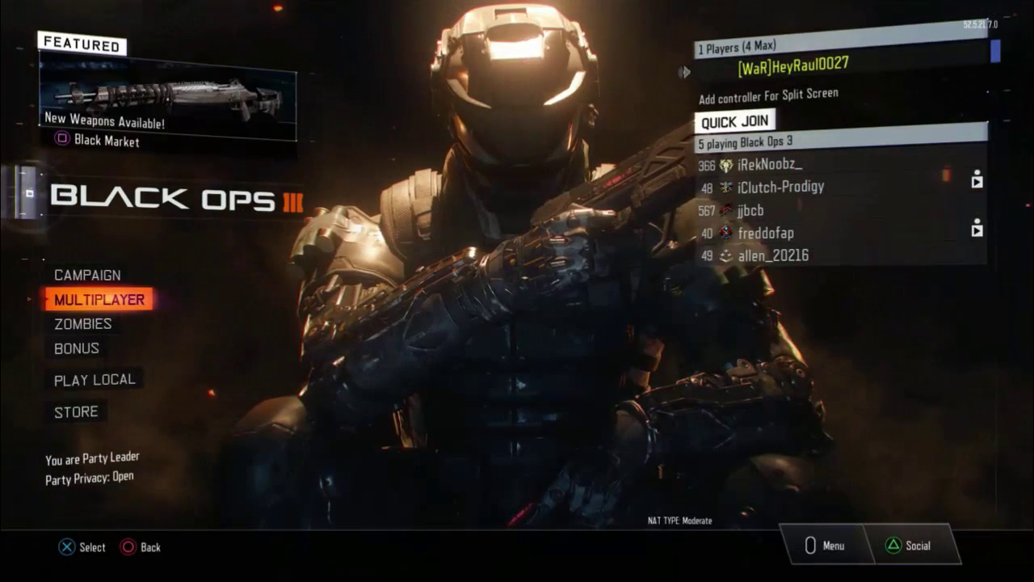
# Browse the Black Ops III party lobby and main menu down to BONUS.
pyautogui.press('Right')
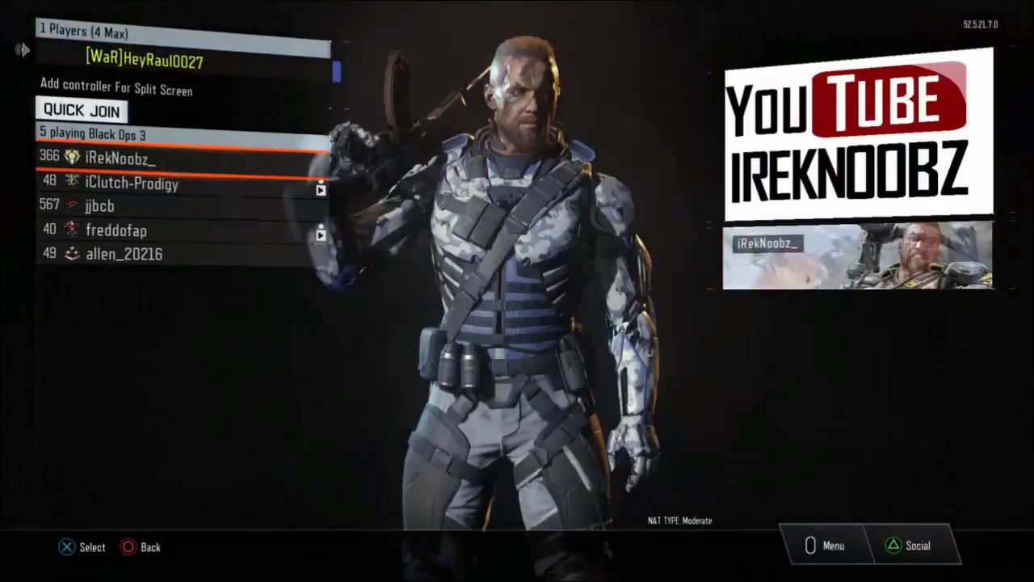
pyautogui.press('Down')
pyautogui.press('Down')
pyautogui.press('Left')
pyautogui.press('Down')
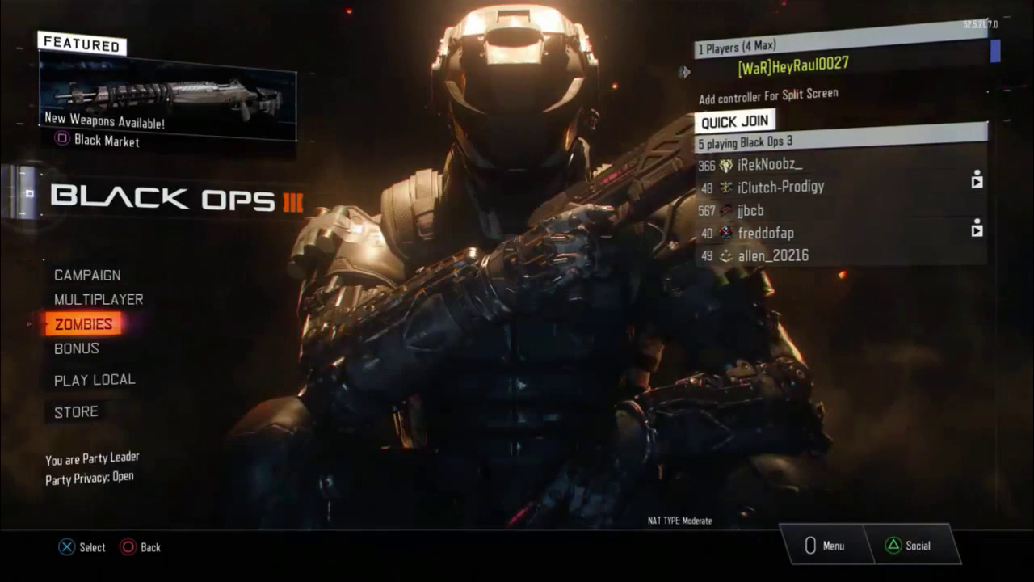
pyautogui.press('Down')
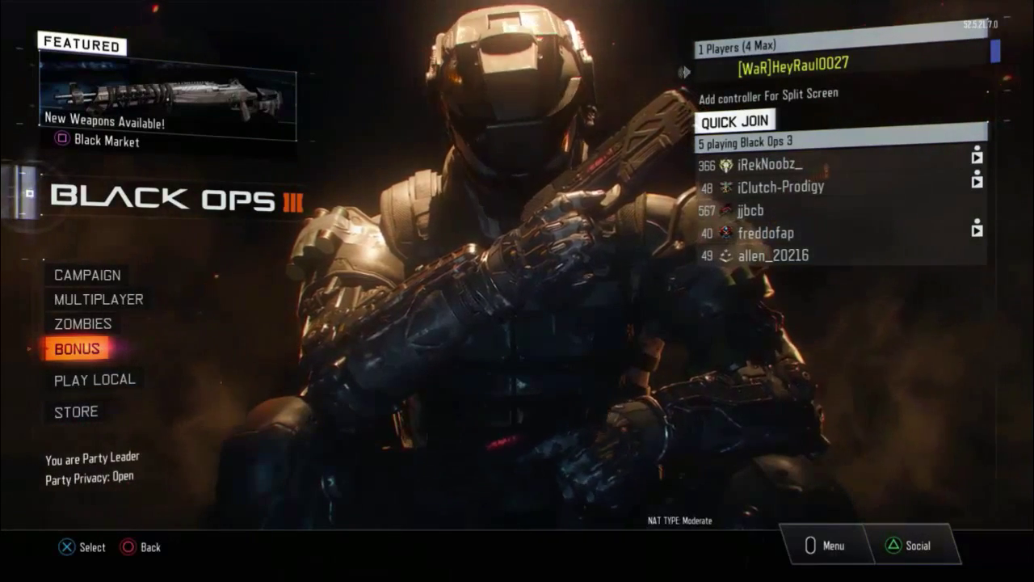
# View the game's Network information page under Options, then back out to the main menu.
pyautogui.press('Escape')
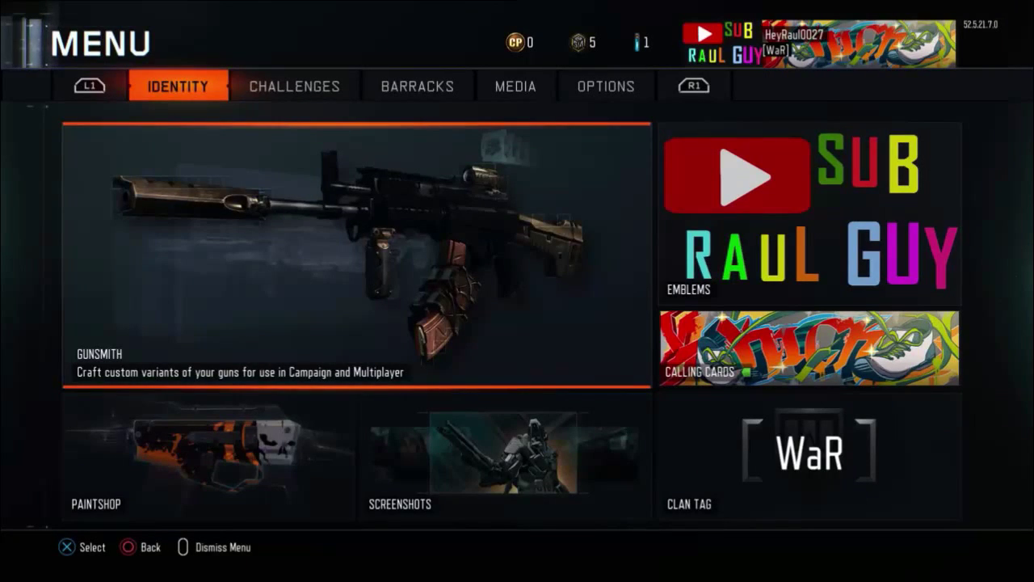
pyautogui.press('Right')
pyautogui.press('Right')
pyautogui.press('Right')
pyautogui.press('Right')
pyautogui.press('Return')
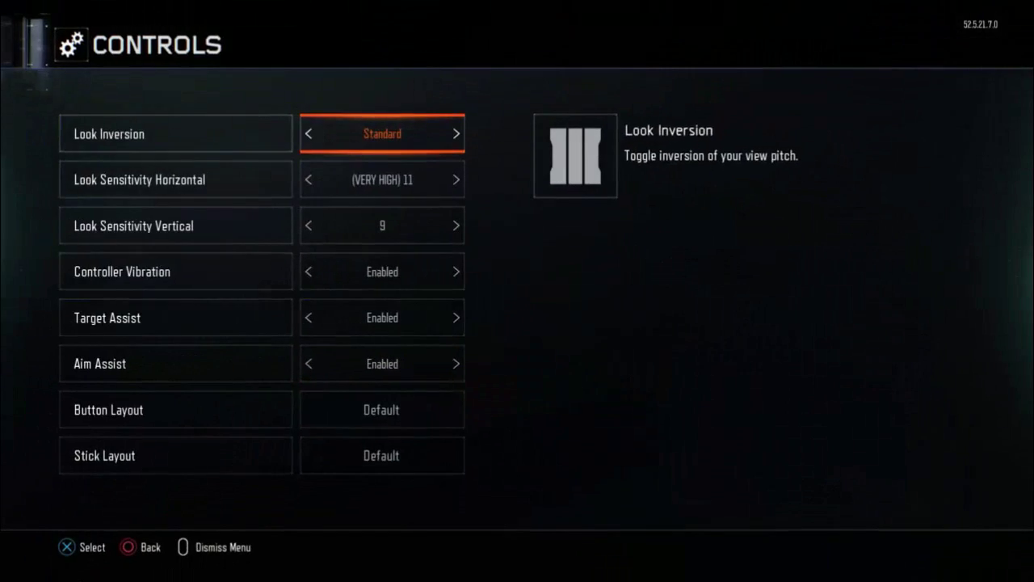
pyautogui.press('Escape')
pyautogui.press('Down')
pyautogui.press('Right')
pyautogui.press('Return')
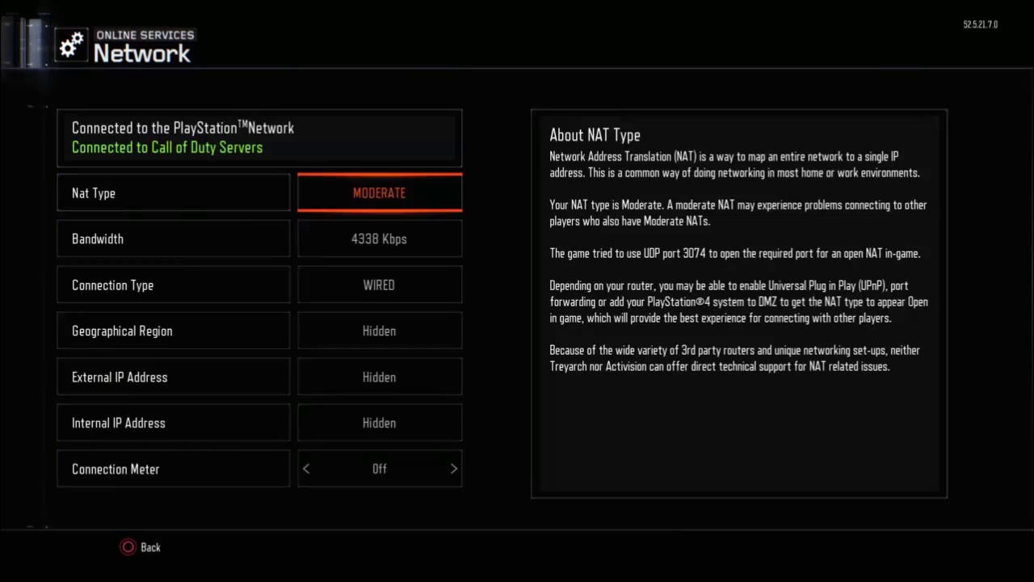
pyautogui.press('Escape')
pyautogui.press('Escape')
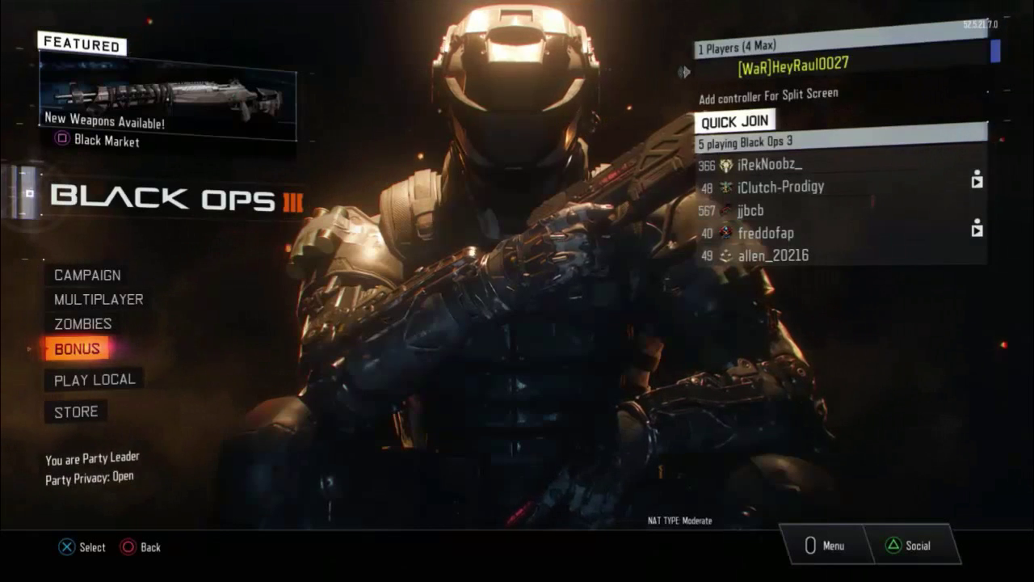
pyautogui.press('Escape')
pyautogui.press('Escape')
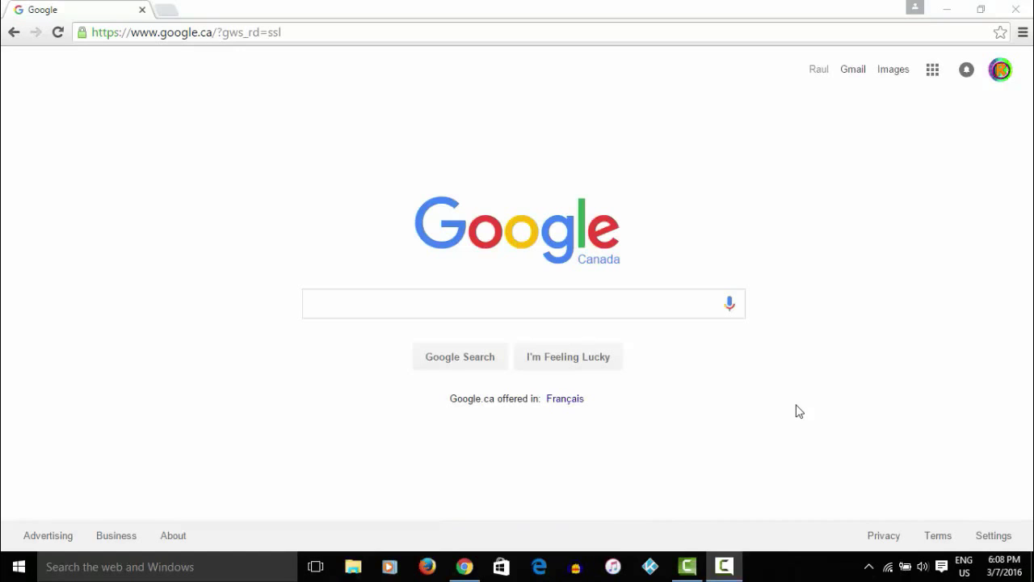
pyautogui.click(615, 37)
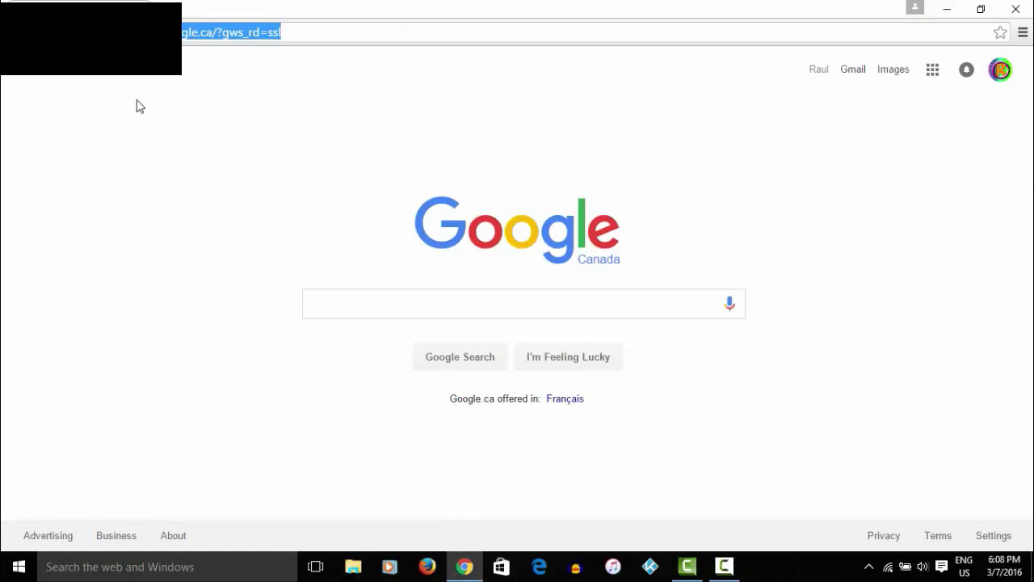
# Load the router admin page at 192.168.2.1 and scroll through its Basic overview.
pyautogui.write('192')
pyautogui.press('Return')
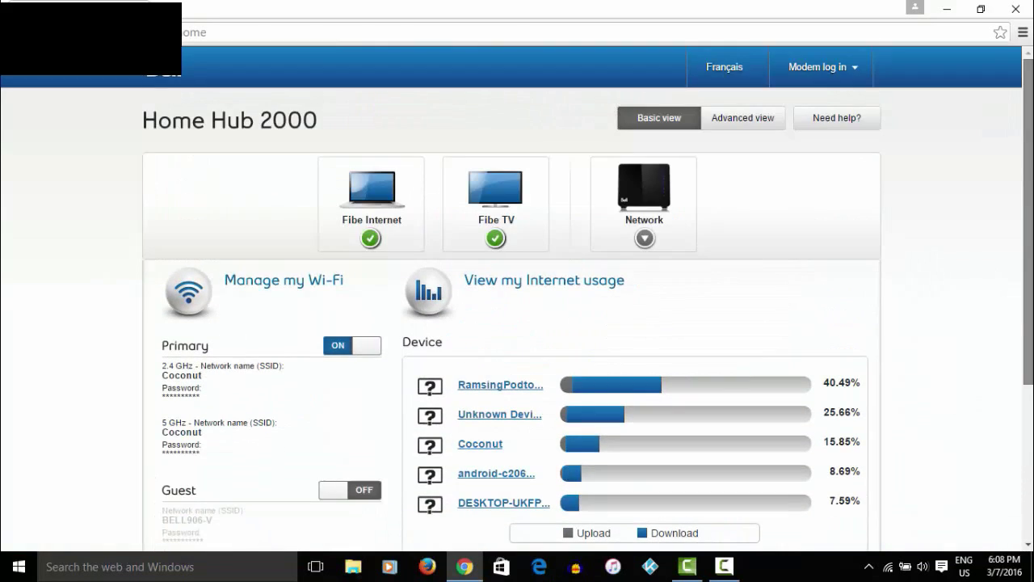
pyautogui.scroll(-4, 1024, 246)
pyautogui.scroll(4, 1024, 274)
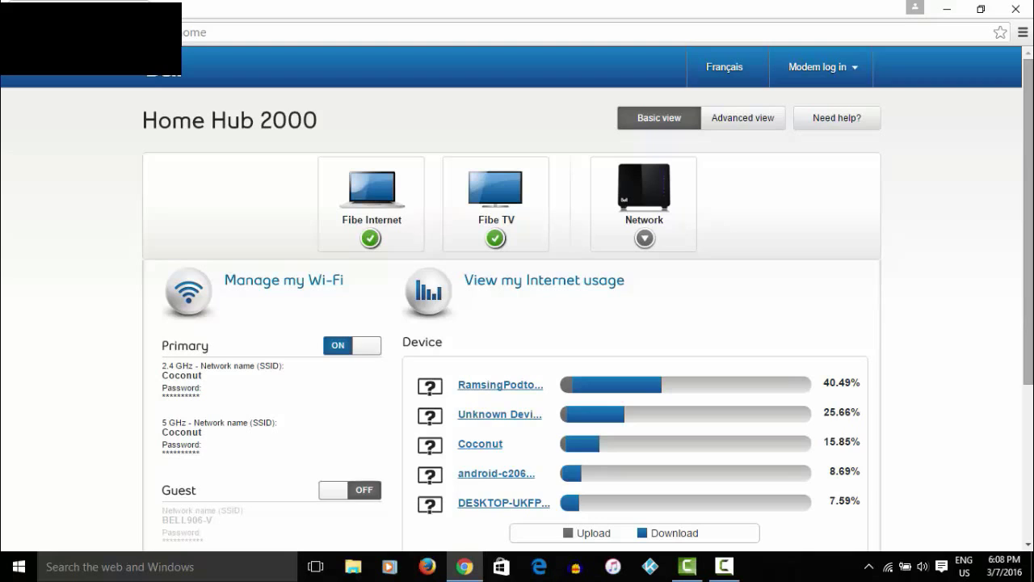
pyautogui.scroll(-3, 959, 477)
pyautogui.scroll(3, 959, 477)
pyautogui.scroll(-3, 1004, 102)
pyautogui.scroll(3, 1005, 103)
pyautogui.scroll(-1, 1004, 103)
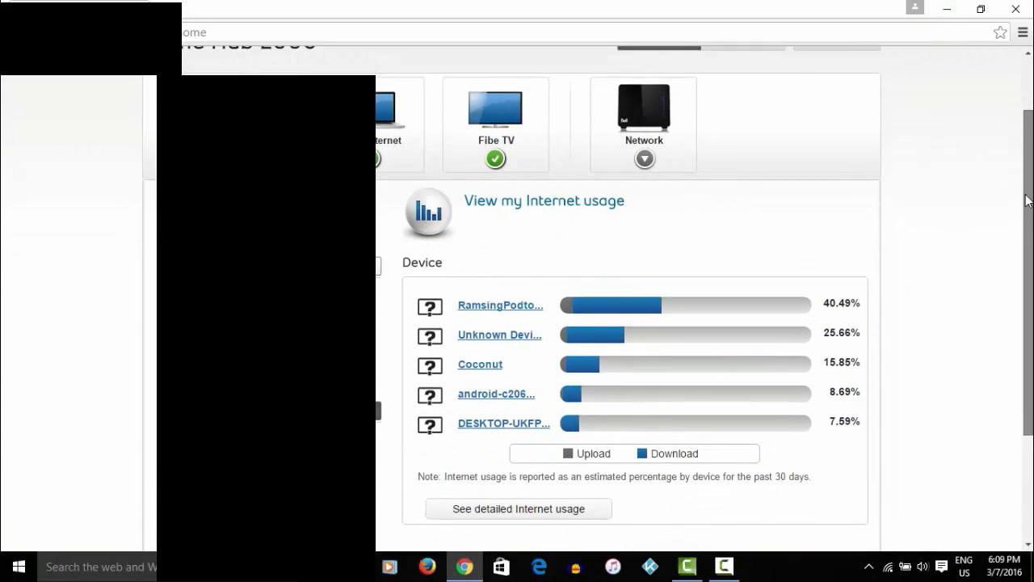
pyautogui.scroll(1, 1005, 102)
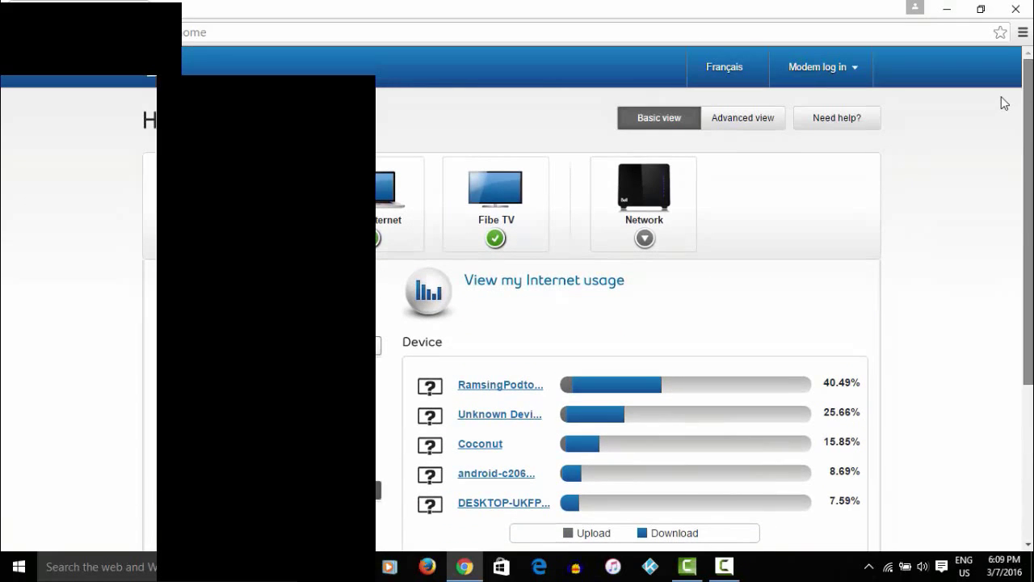
# Switch to Advanced view, go to Network Settings and log in with the administrator password.
pyautogui.click(748, 132)
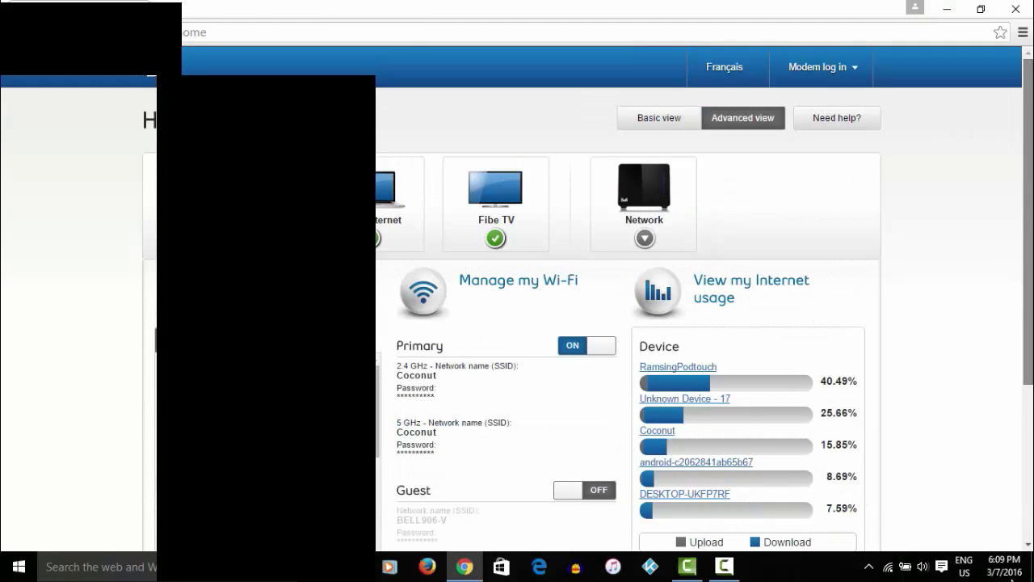
pyautogui.scroll(-3, 1011, 485)
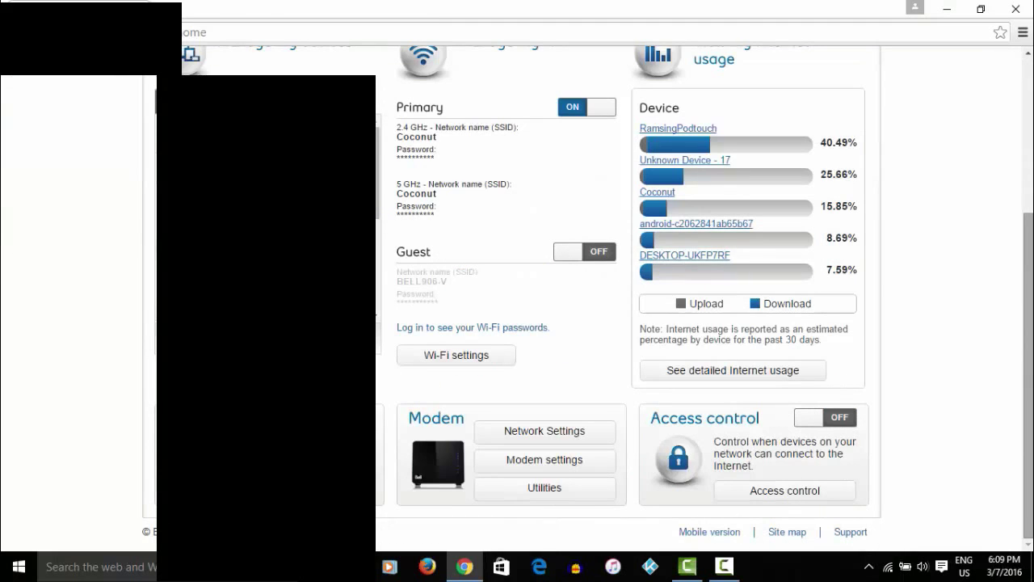
pyautogui.click(546, 433)
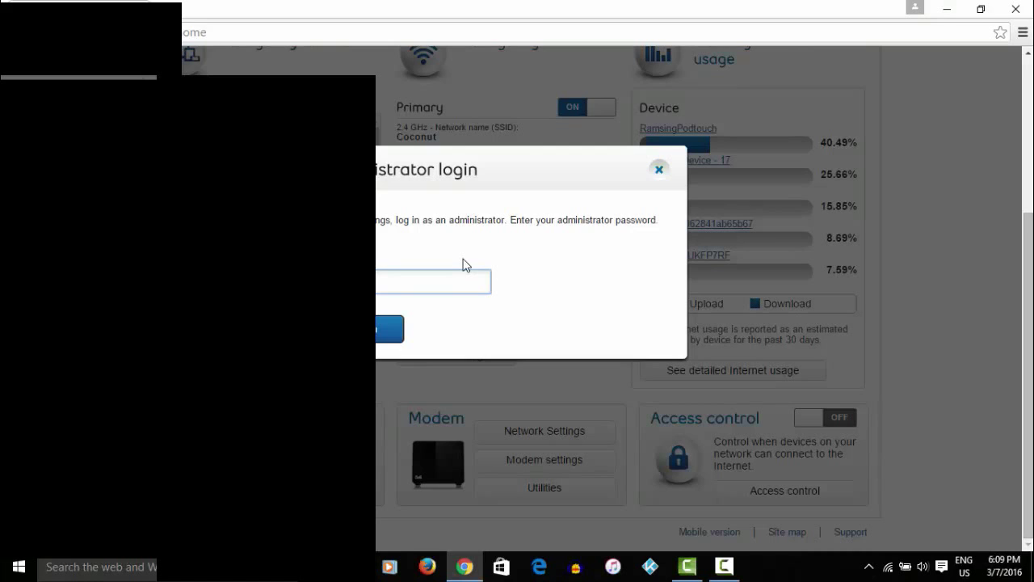
pyautogui.click(385, 331)
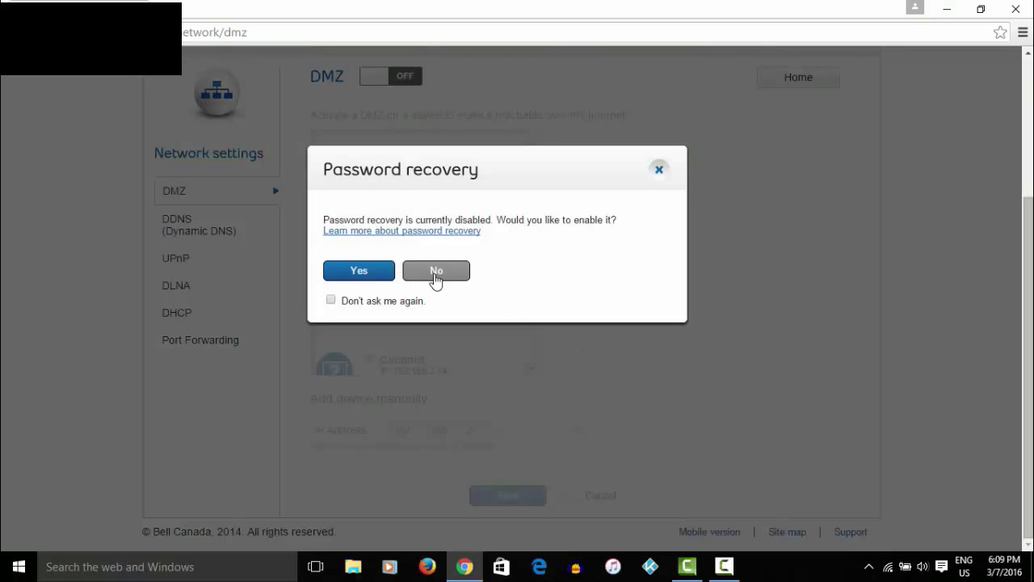
# Decline password recovery for good and go to the Port Forwarding page.
pyautogui.click(331, 300)
pyautogui.click(447, 280)
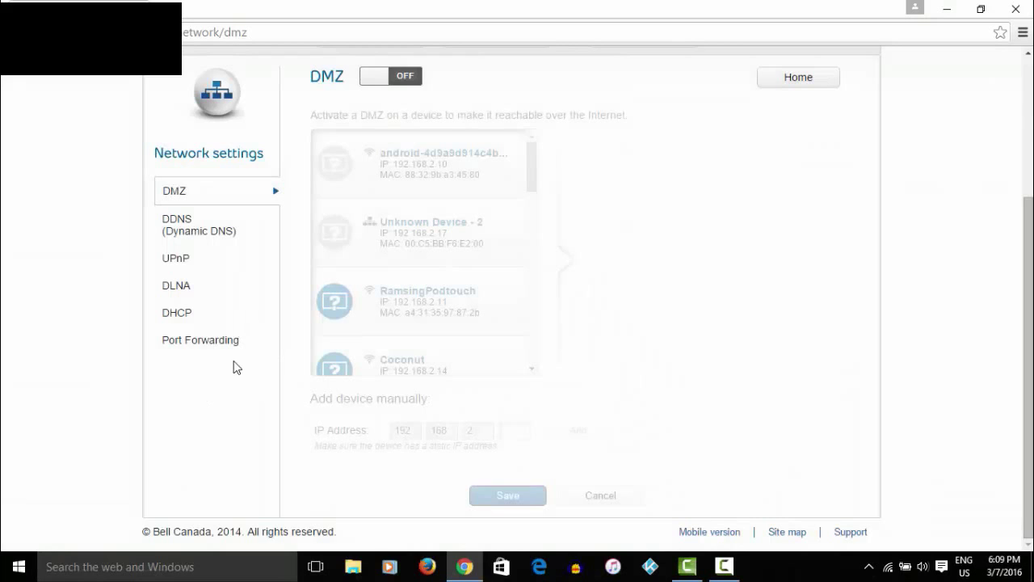
pyautogui.moveTo(268, 348); pyautogui.dragTo(160, 355)
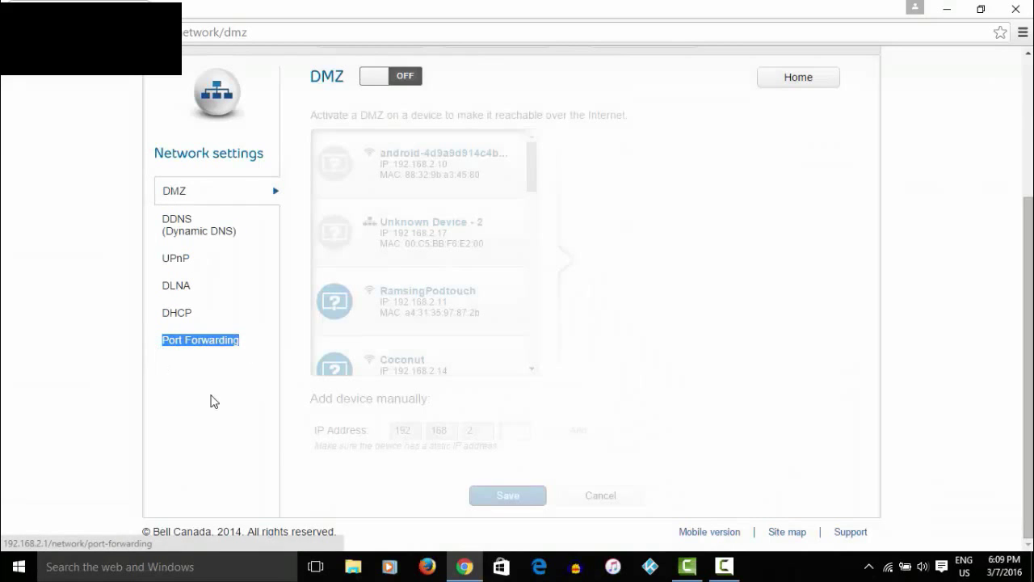
pyautogui.click(198, 349)
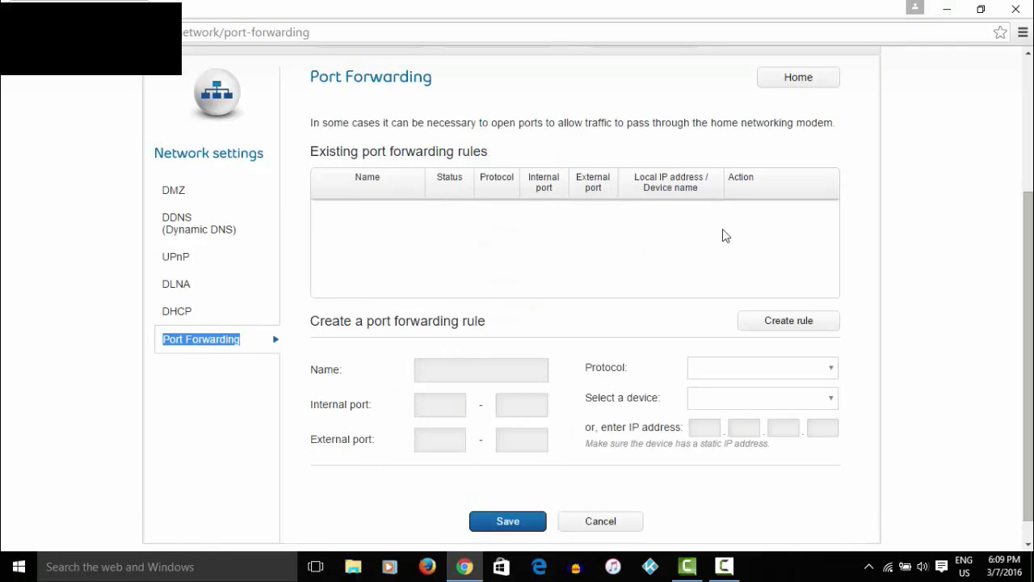
# Start a new port forwarding rule and name it COD.
pyautogui.scroll(1, 772, 242)
pyautogui.scroll(-2, 857, 358)
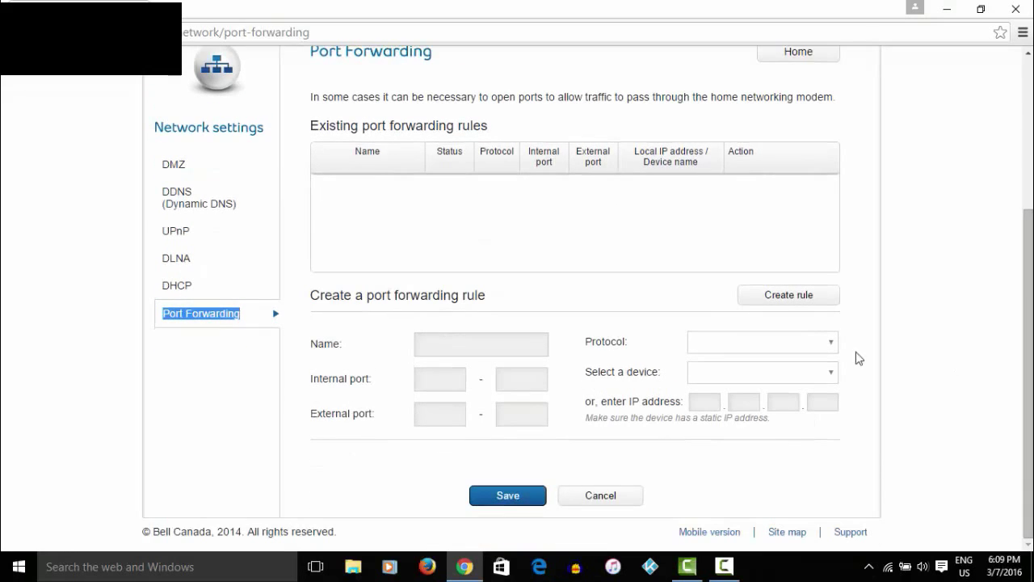
pyautogui.click(551, 343)
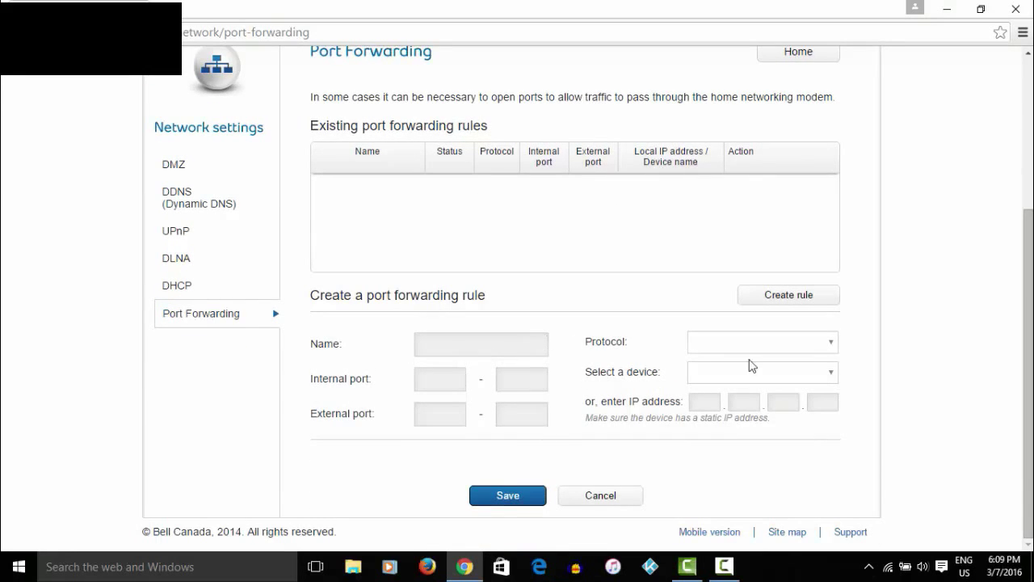
pyautogui.click(786, 296)
pyautogui.click(429, 354)
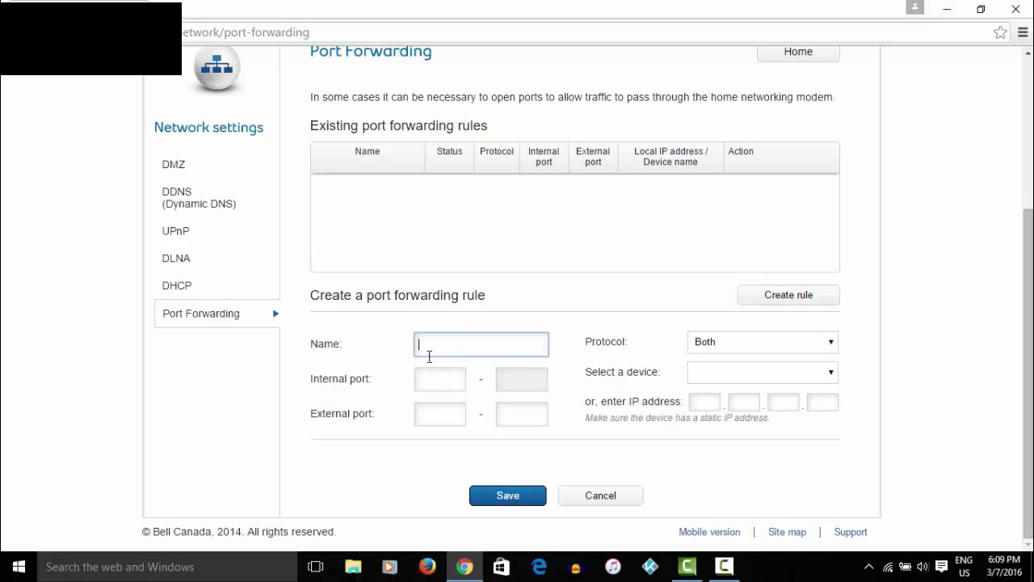
pyautogui.press('capslock')
pyautogui.write('COD')
pyautogui.press('capslock')
# Retype the rule name, briefly trying 'NAT TYPE OPE', and settle on COD.
pyautogui.hotkey('ctrl', 'a')
pyautogui.write('nst')
pyautogui.press('BackSpace')
pyautogui.press('BackSpace')
pyautogui.press('capslock')
pyautogui.write('NA')
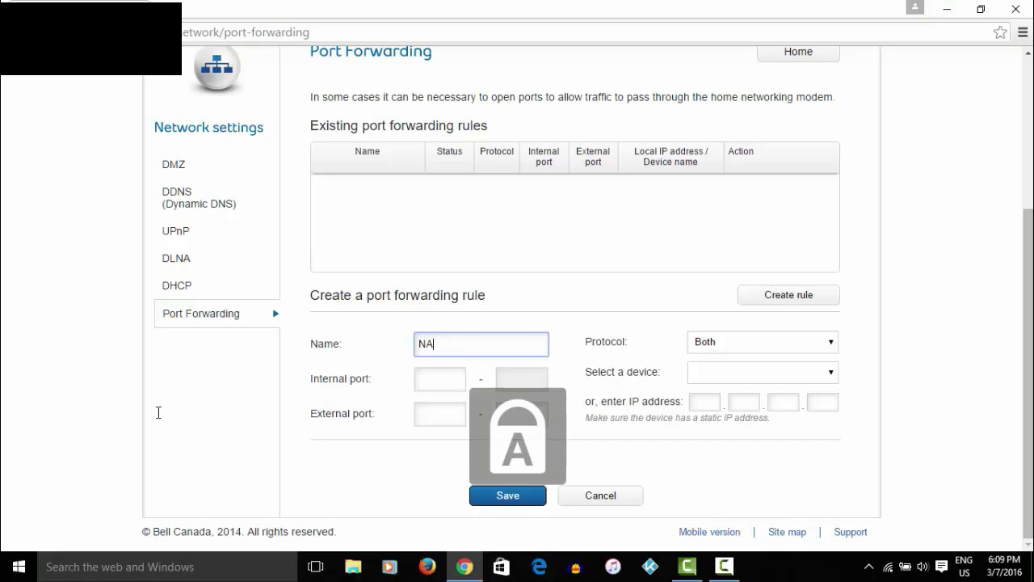
pyautogui.write('T TYPE OPE')
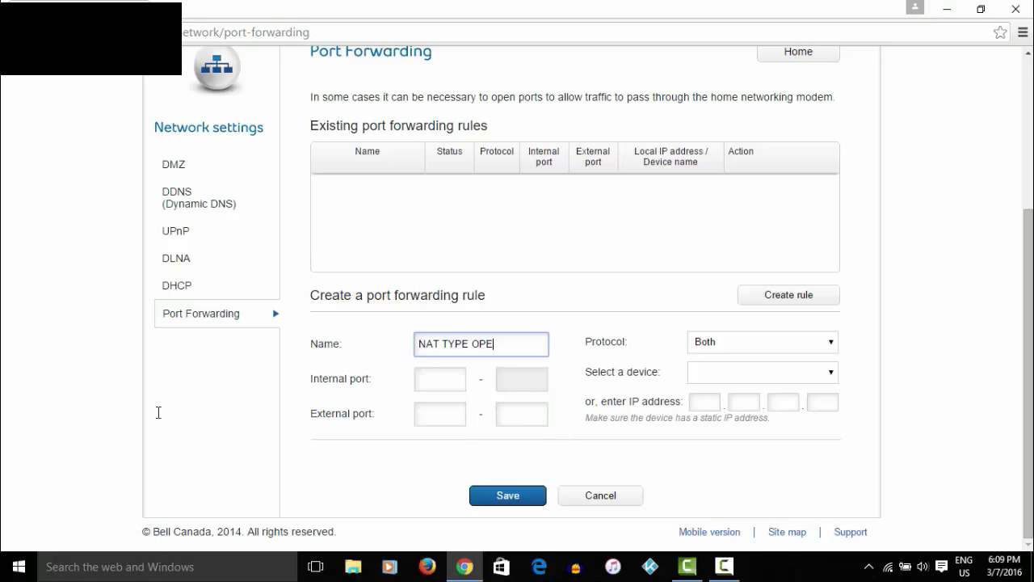
pyautogui.press('BackSpace')
pyautogui.press('BackSpace')
pyautogui.press('BackSpace')
pyautogui.press('BackSpace')
pyautogui.press('BackSpace')
pyautogui.press('BackSpace')
pyautogui.press('BackSpace')
pyautogui.press('BackSpace')
pyautogui.press('BackSpace')
pyautogui.press('BackSpace')
pyautogui.write('COD')
pyautogui.press('capslock')
# Enter 3074 as both the internal and external port.
pyautogui.click(445, 381)
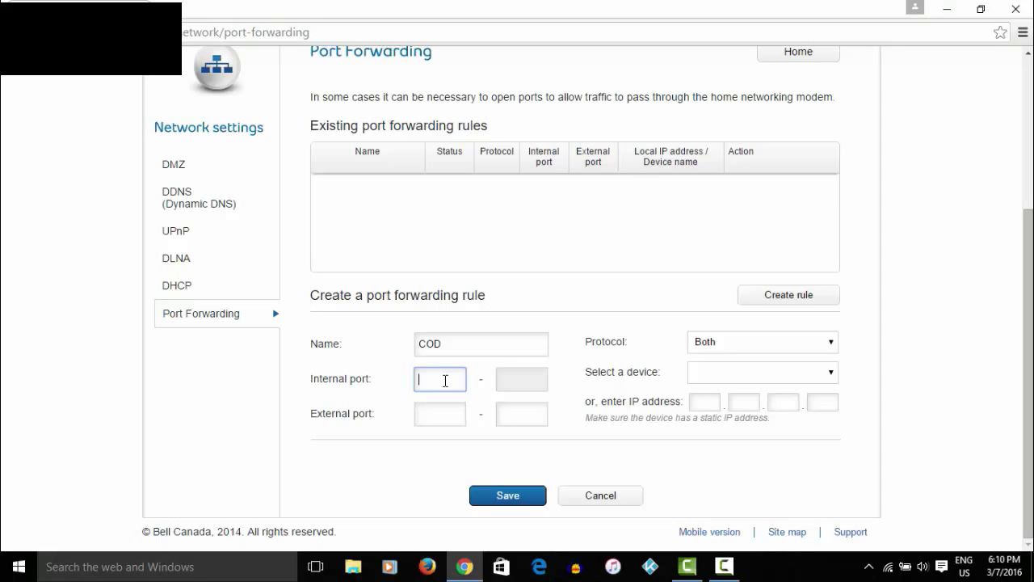
pyautogui.write('3074')
pyautogui.click(455, 416)
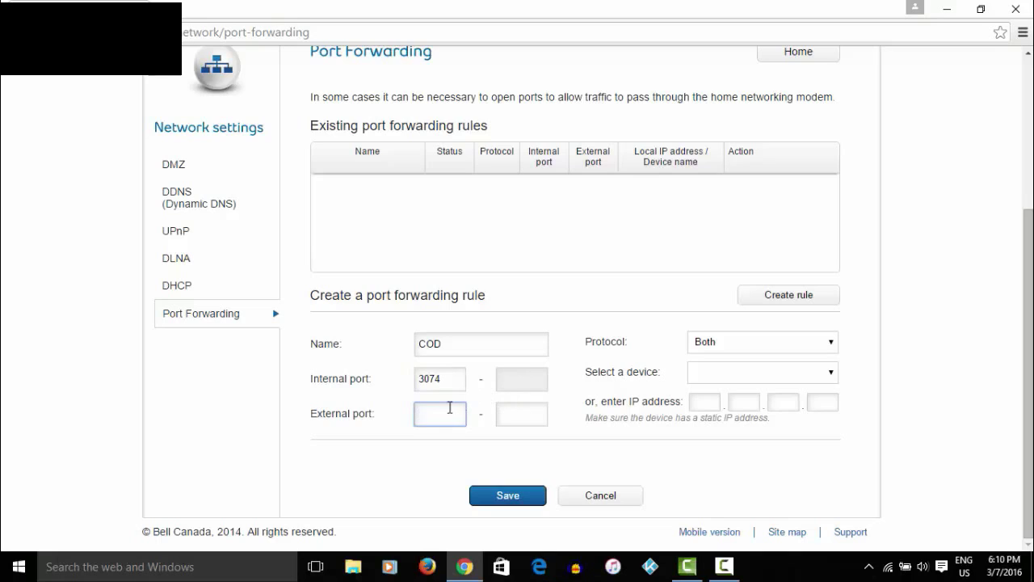
pyautogui.write('3074')
pyautogui.click(511, 437)
# Set the rule's protocol to UDP.
pyautogui.doubleClick(623, 347)
pyautogui.tripleClick(605, 348)
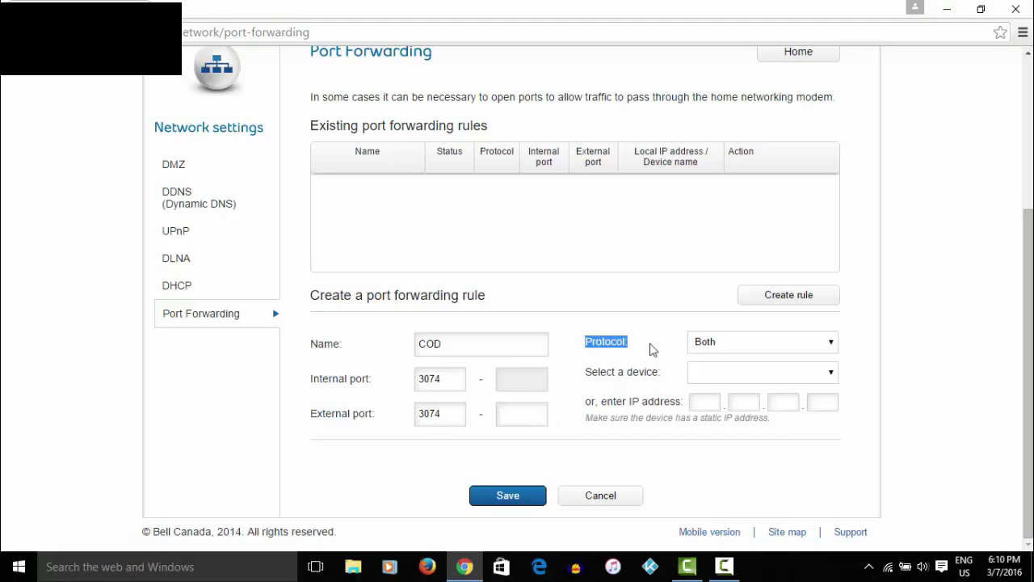
pyautogui.click(716, 346)
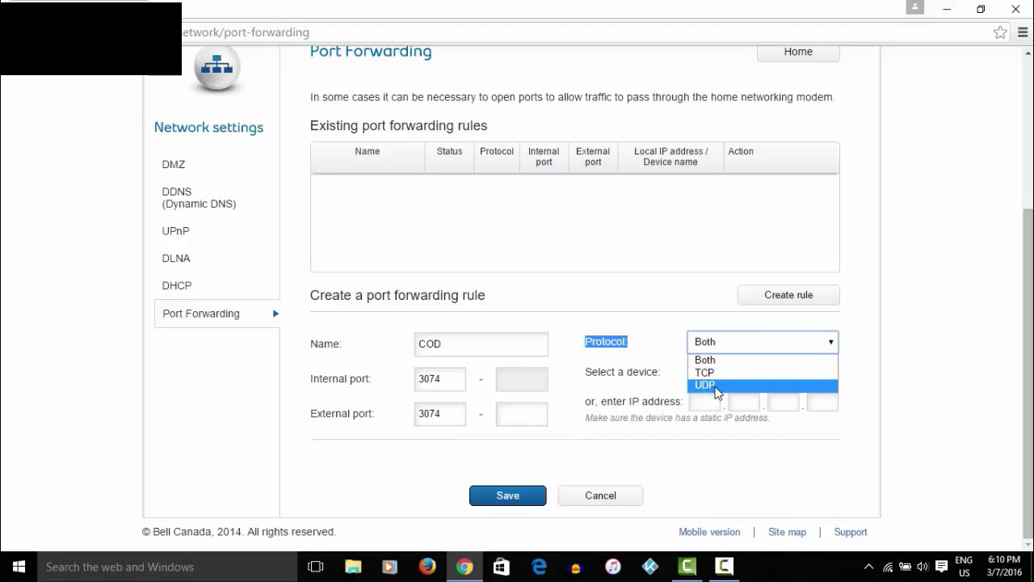
pyautogui.click(716, 386)
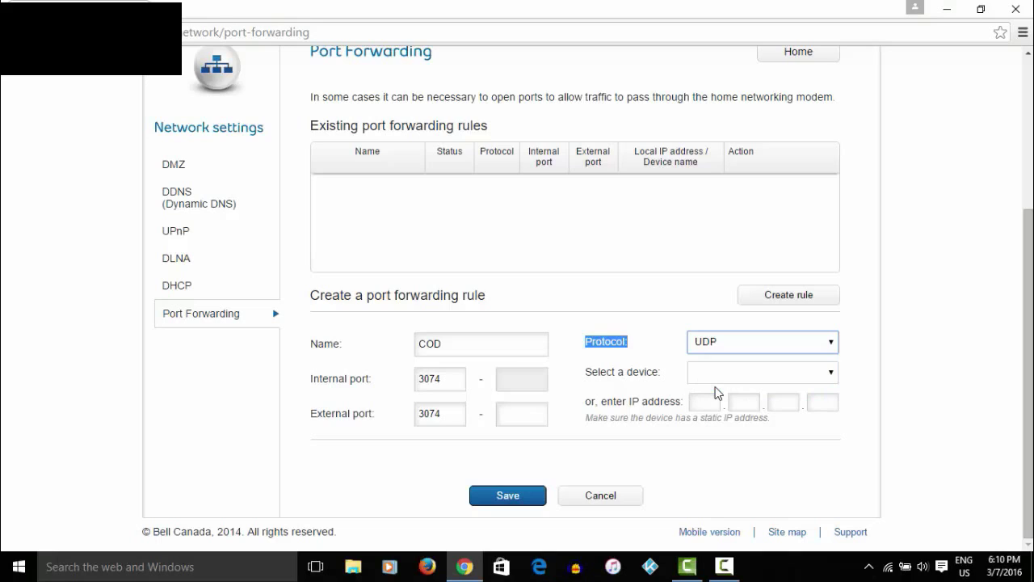
pyautogui.click(725, 342)
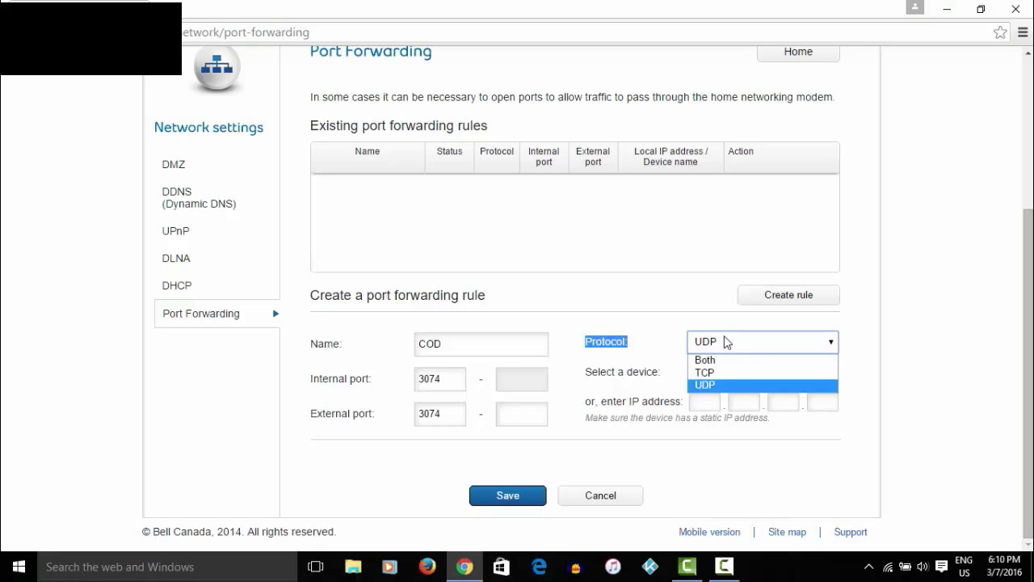
pyautogui.click(729, 386)
pyautogui.click(660, 359)
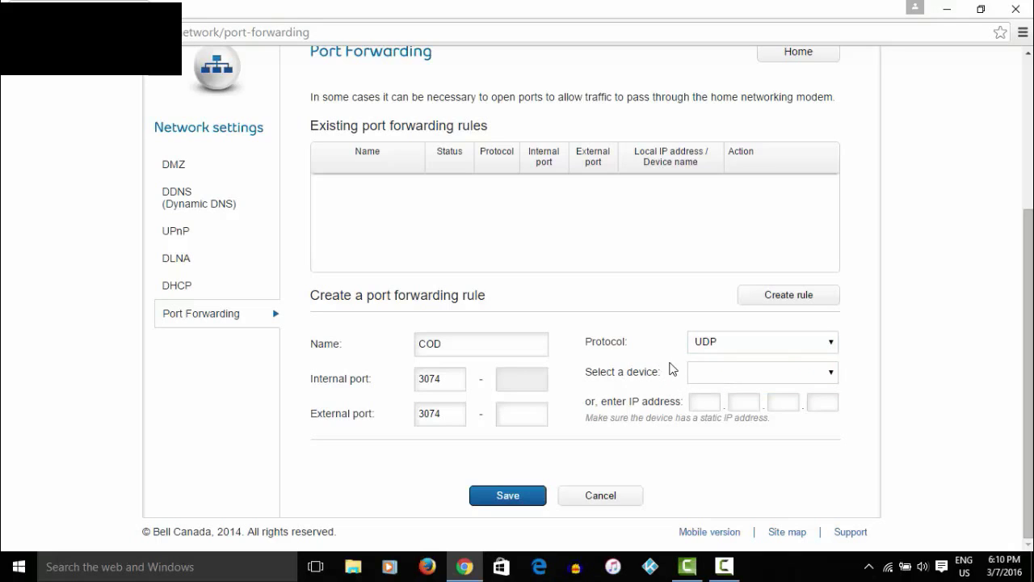
# Bring up the network device list for the rule's target.
pyautogui.click(700, 377)
pyautogui.click(709, 380)
pyautogui.click(708, 380)
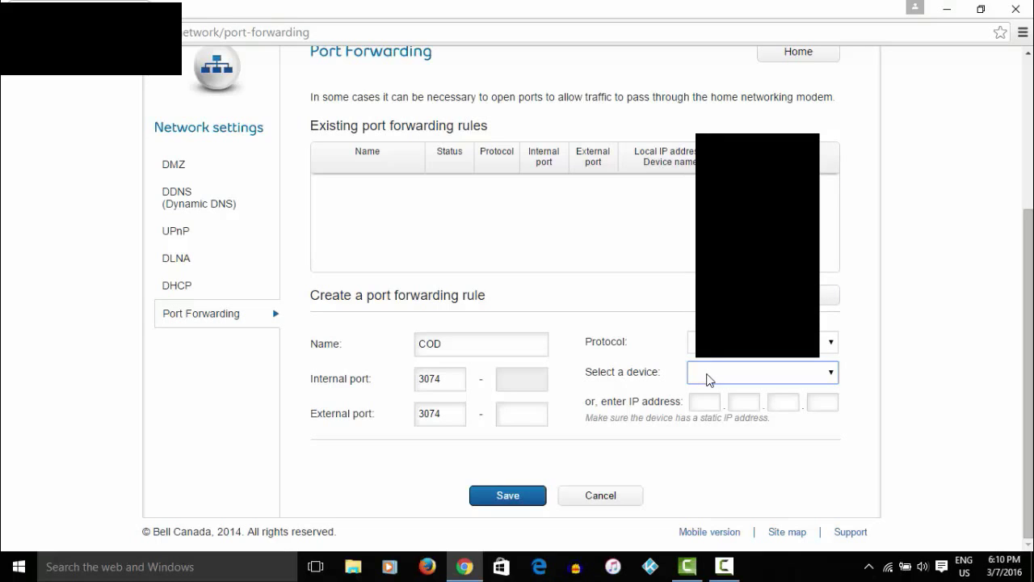
# Choose Unknown Device - 17 as the COD rule's target device.
pyautogui.click(707, 380)
pyautogui.click(708, 380)
pyautogui.click(708, 380)
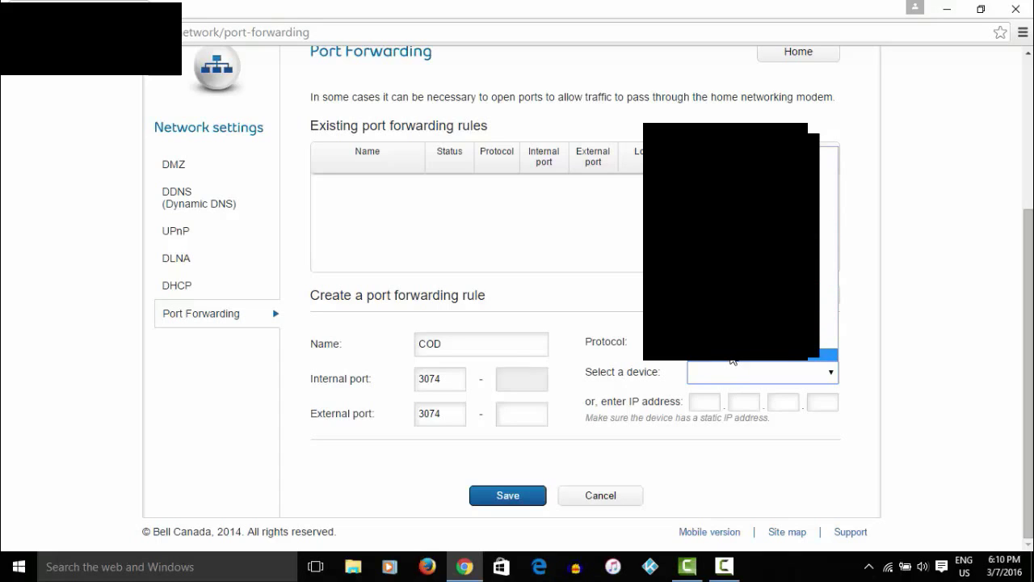
pyautogui.click(638, 354)
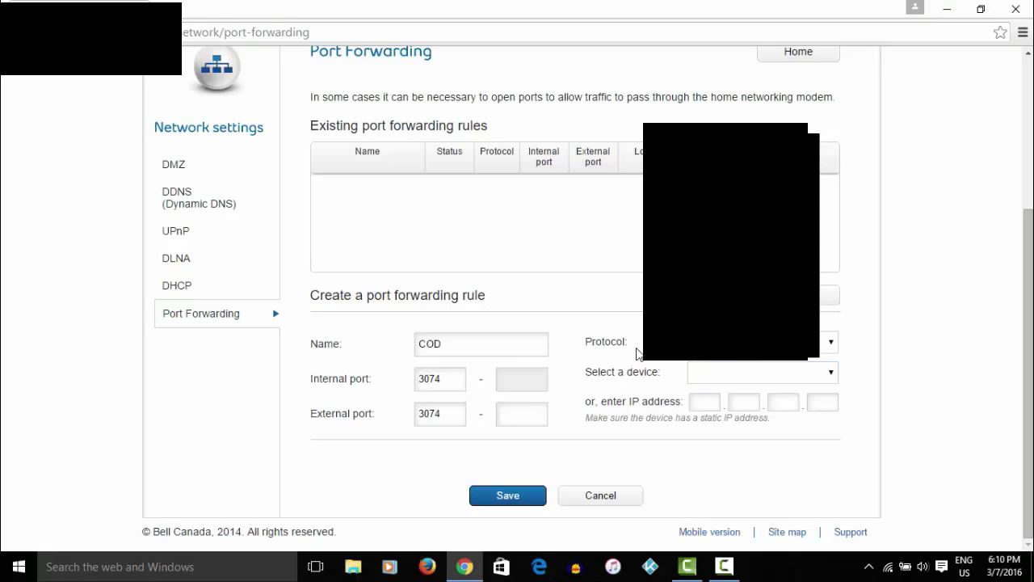
pyautogui.click(719, 371)
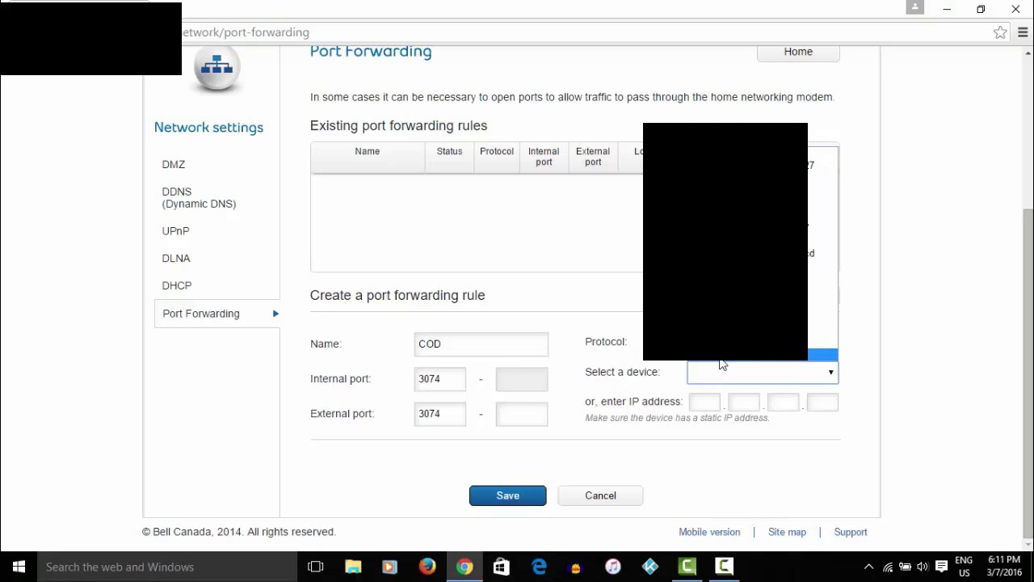
pyautogui.click(720, 361)
pyautogui.click(713, 381)
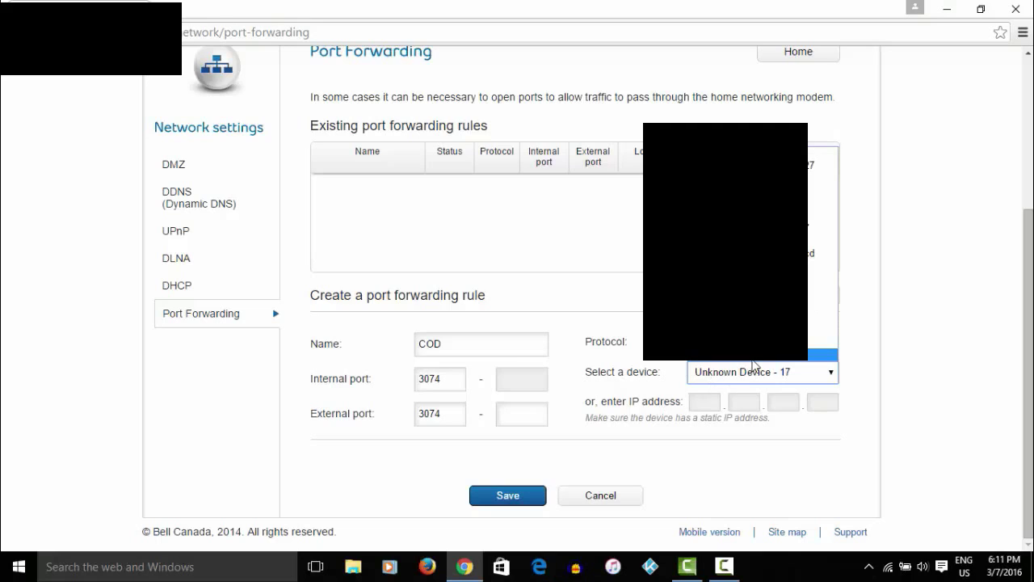
pyautogui.click(754, 371)
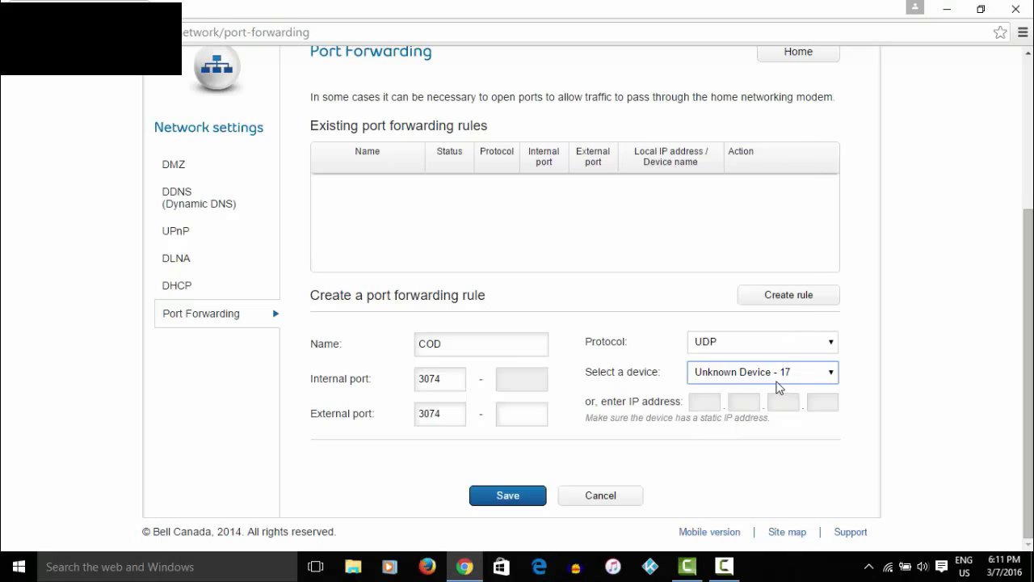
# Review the static IP reminder and protocol setting, then save the rule.
pyautogui.tripleClick(620, 418)
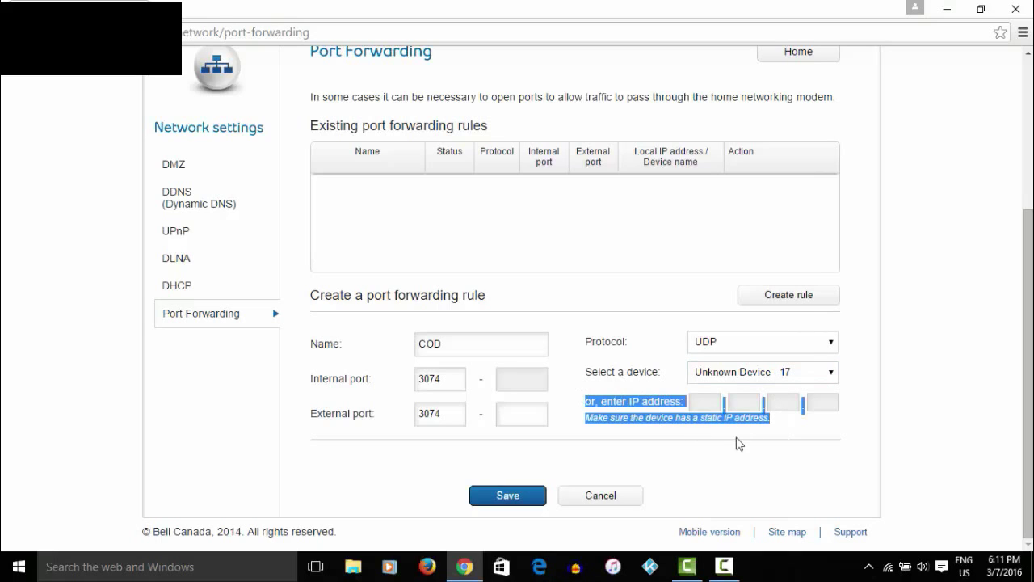
pyautogui.click(781, 439)
pyautogui.moveTo(759, 436); pyautogui.dragTo(579, 407)
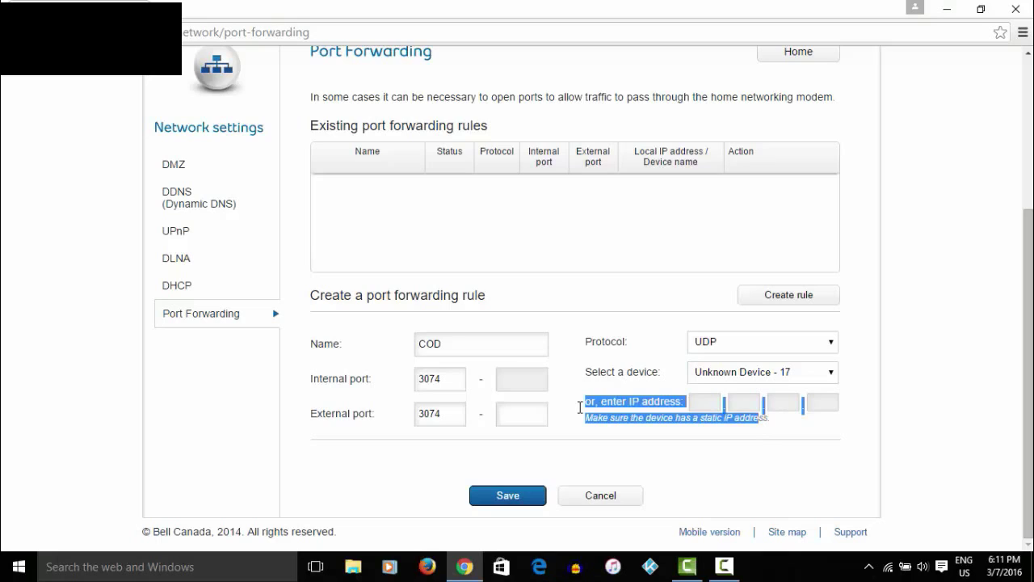
pyautogui.click(670, 450)
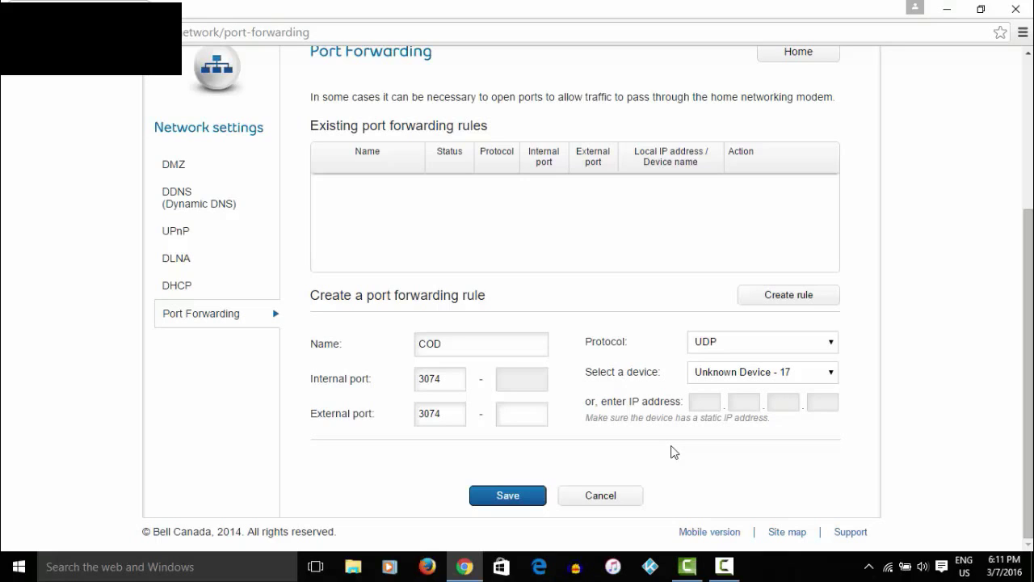
pyautogui.moveTo(770, 429); pyautogui.dragTo(619, 434)
pyautogui.click(759, 372)
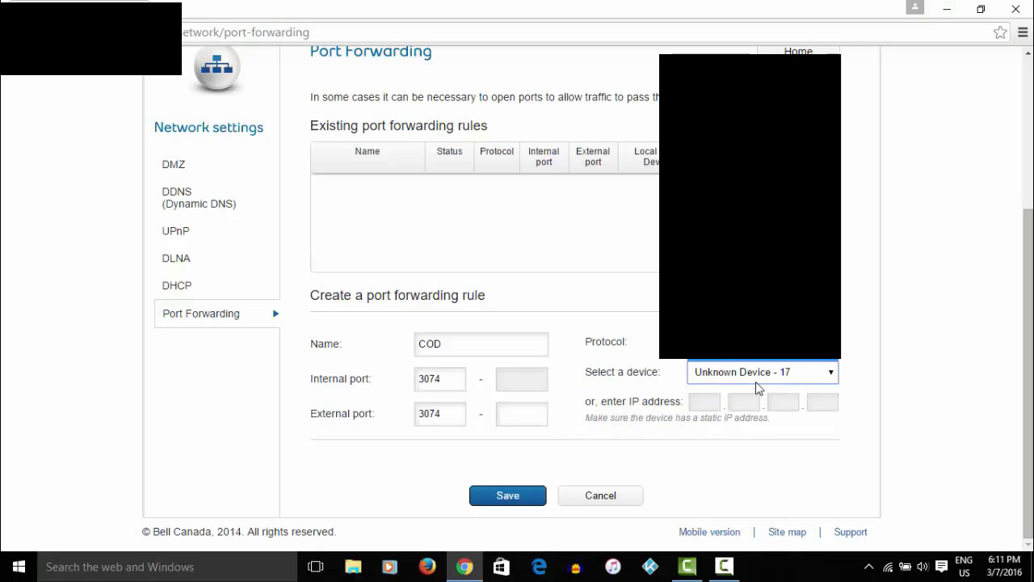
pyautogui.moveTo(654, 347)
pyautogui.mouseDown()
pyautogui.moveTo(380, 339)
pyautogui.moveTo(647, 328)
pyautogui.mouseUp()
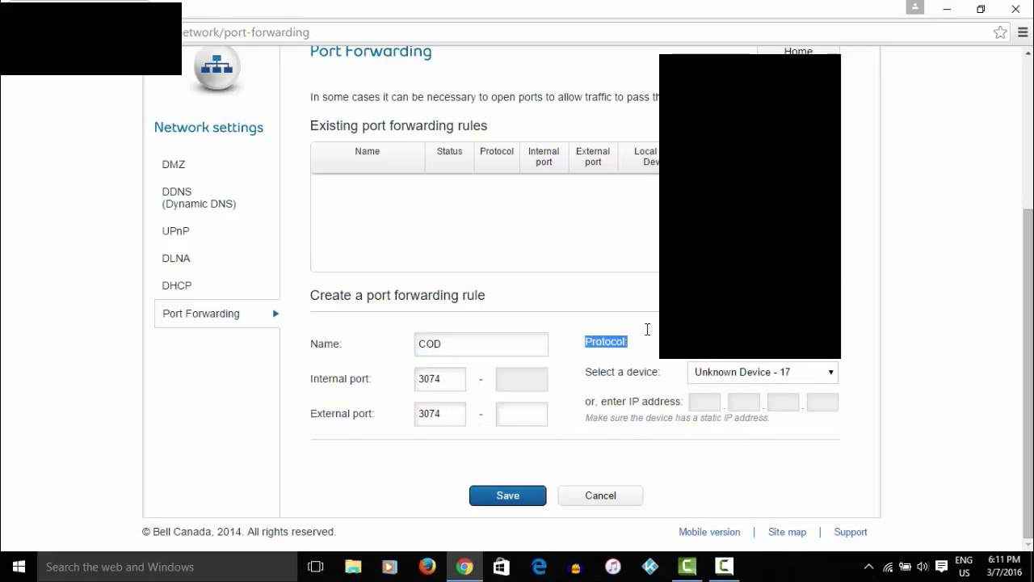
pyautogui.click(653, 343)
pyautogui.click(508, 495)
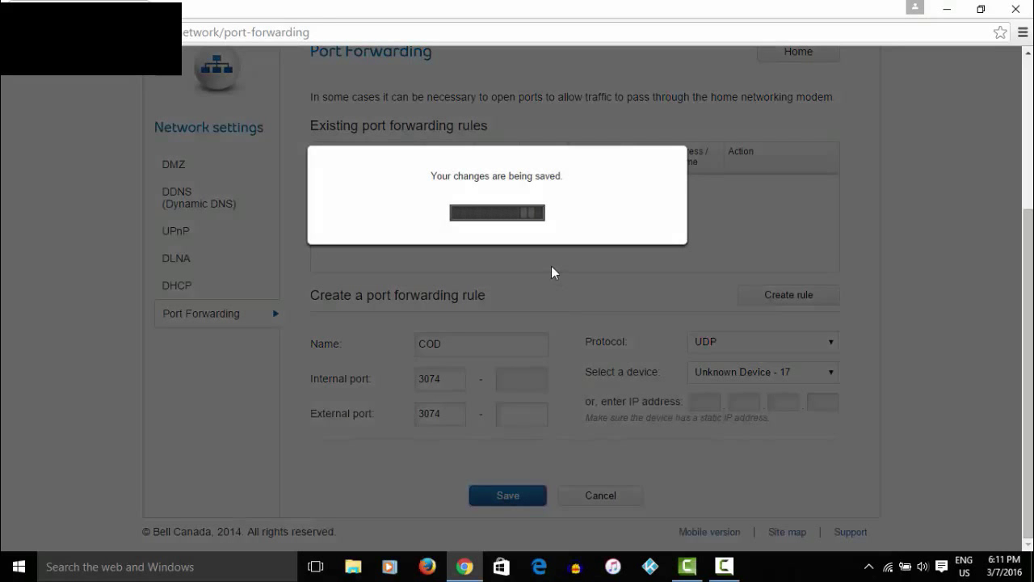
# Dismiss the 'settings were saved' notice, check the COD rule (UDP 3074/3074), and log out.
pyautogui.doubleClick(484, 175)
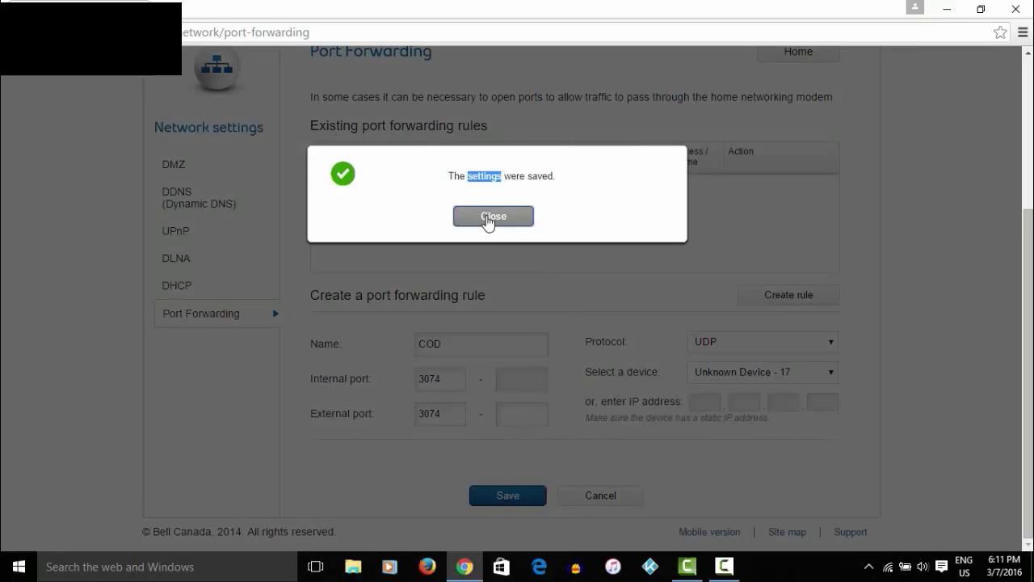
pyautogui.click(488, 219)
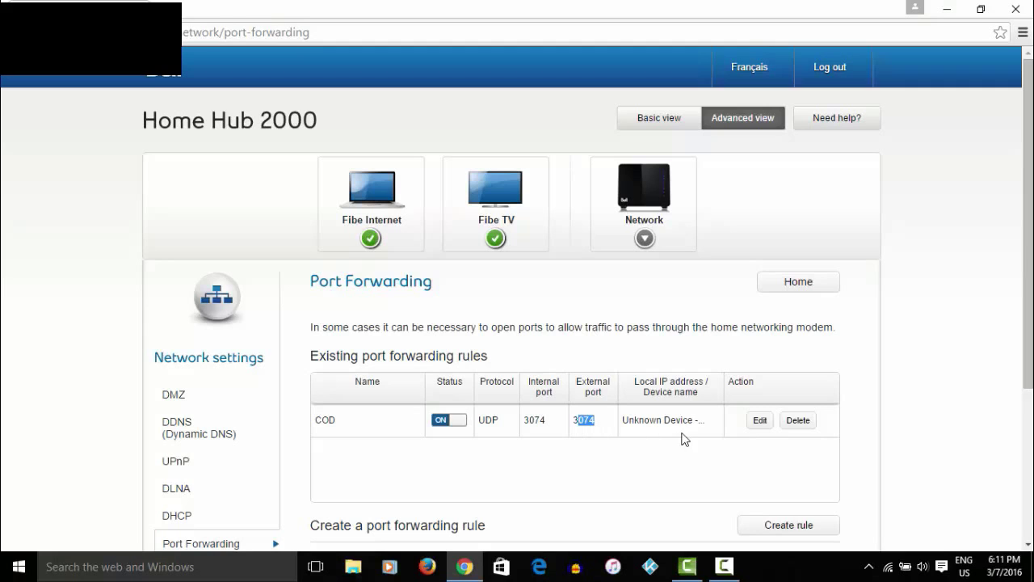
pyautogui.moveTo(709, 421); pyautogui.dragTo(545, 395)
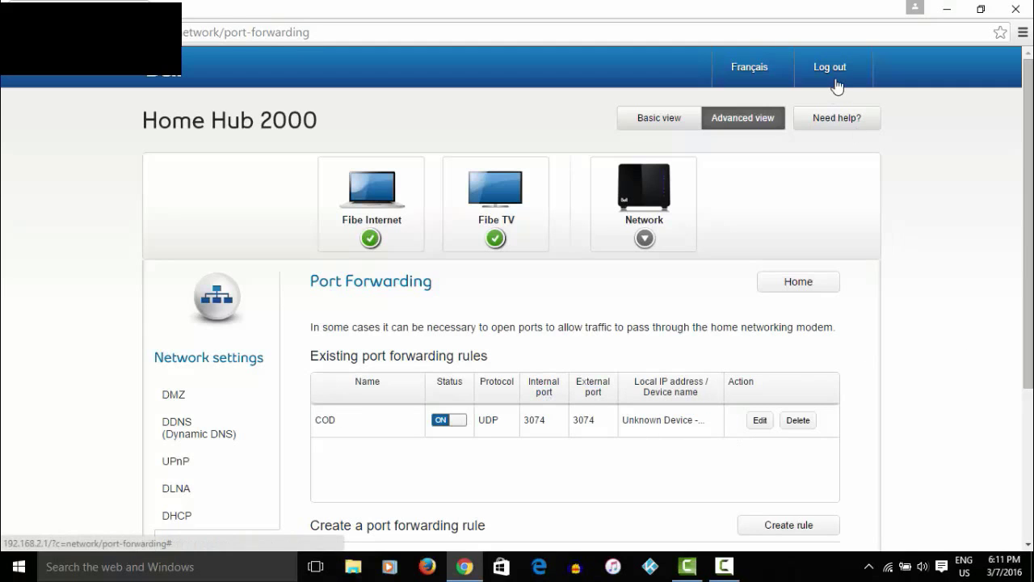
pyautogui.click(834, 83)
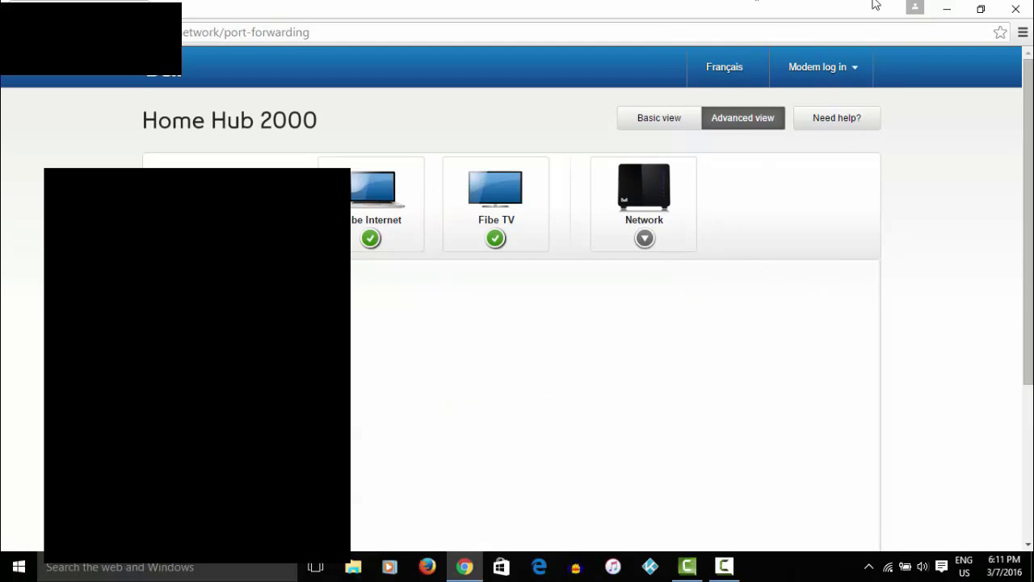
# Close the modem admin tab and return to the Black Ops III main menu.
pyautogui.click(1016, 8)
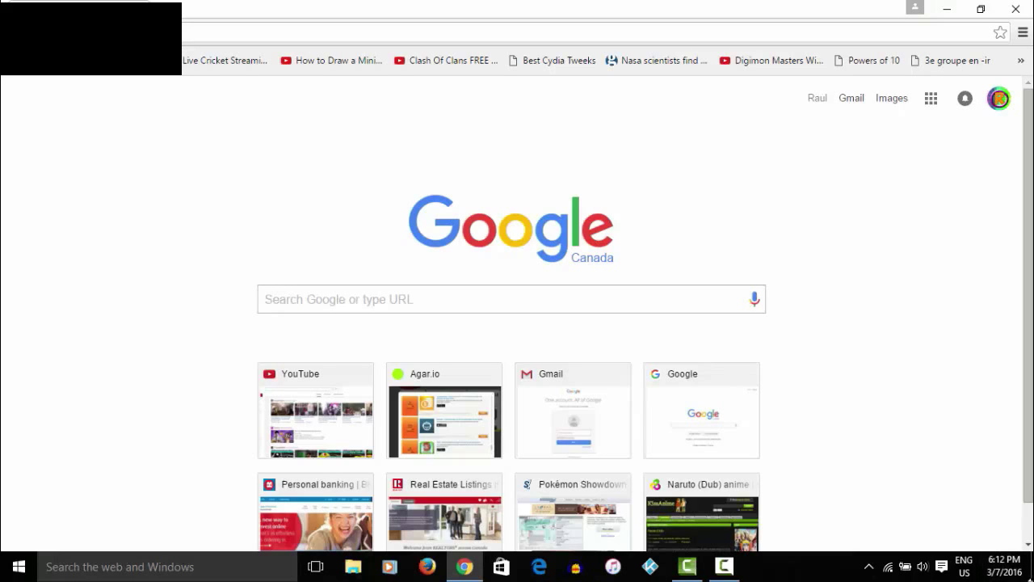
pyautogui.click(738, 568)
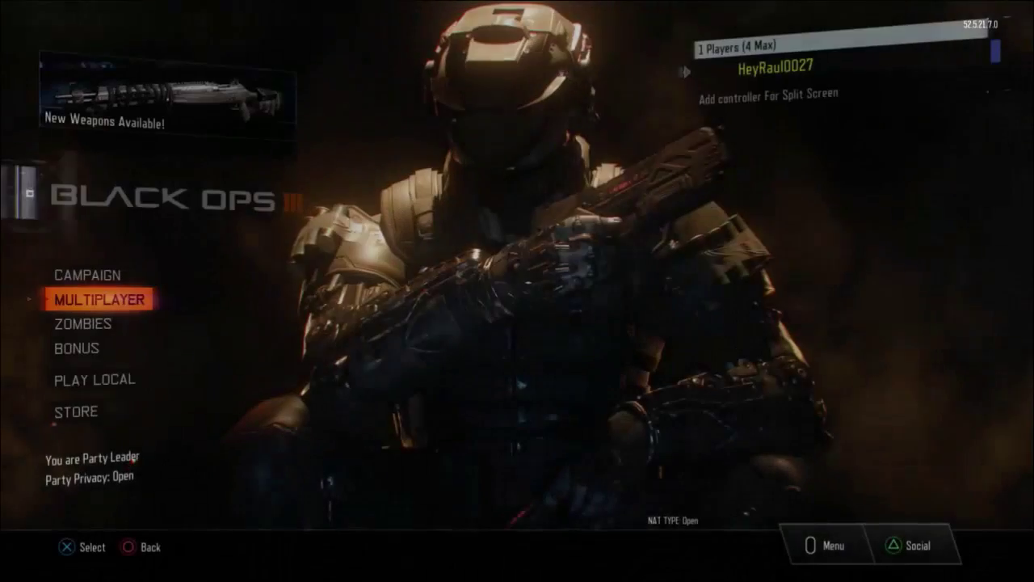
# Glance at the party overview, then bring up the Black Ops III game menu.
pyautogui.press('Down')
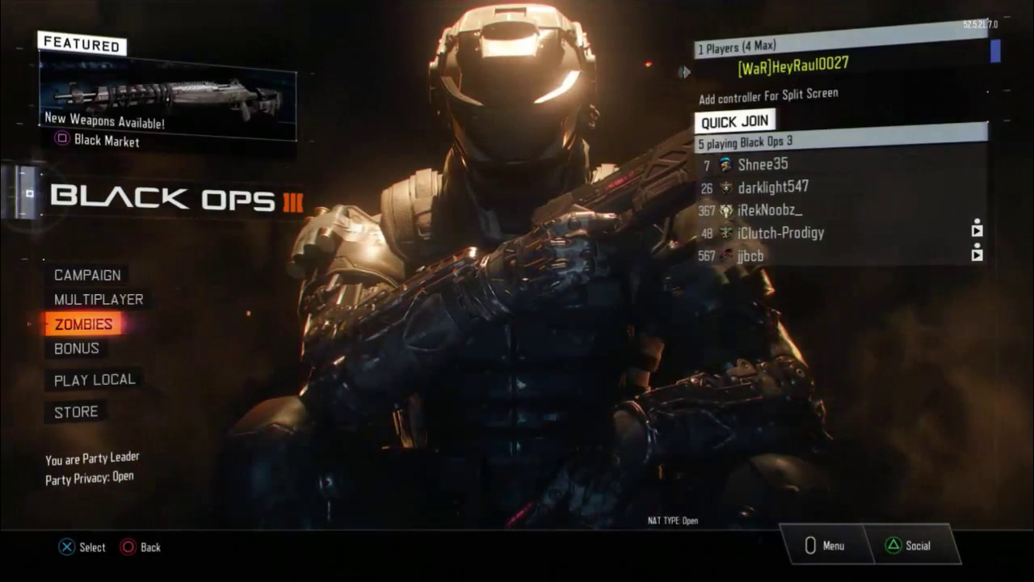
pyautogui.press('Return')
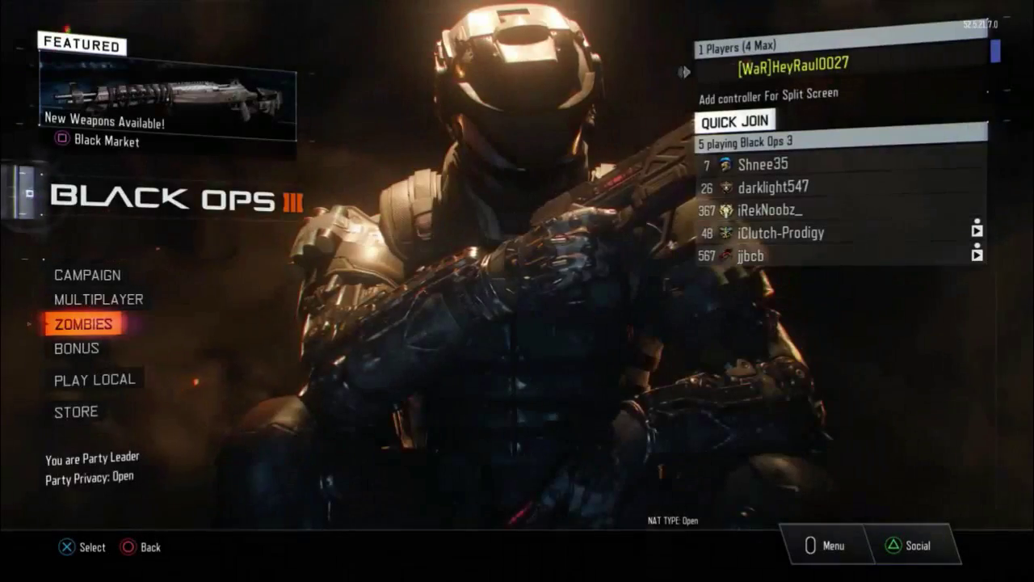
pyautogui.press('Escape')
pyautogui.press('Tab')
pyautogui.press('Tab')
pyautogui.press('Tab')
pyautogui.press('Tab')
# Check the Network page shows NAT type Open over a wired connection, then exit.
pyautogui.press('Down')
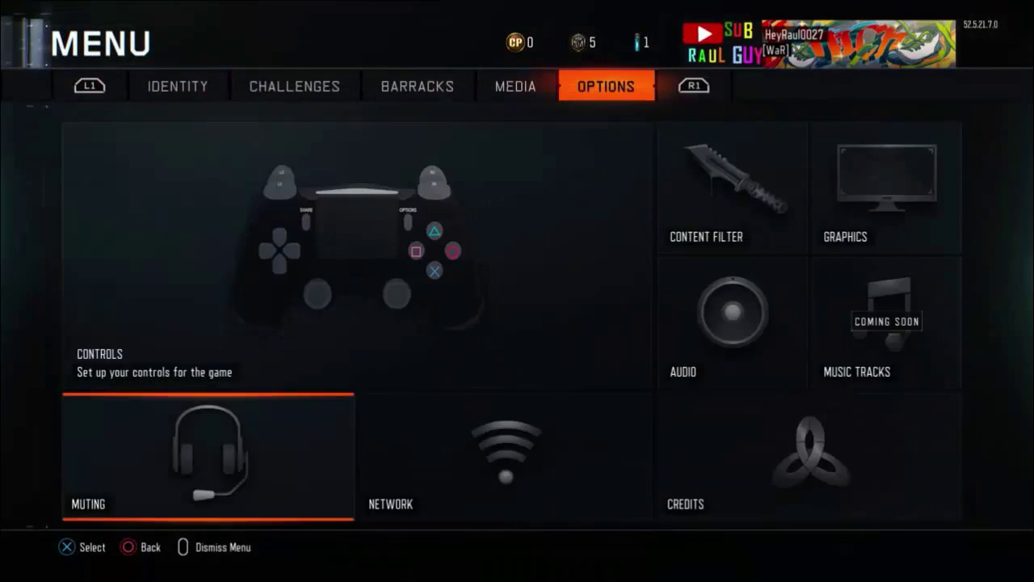
pyautogui.press('Right')
pyautogui.press('Return')
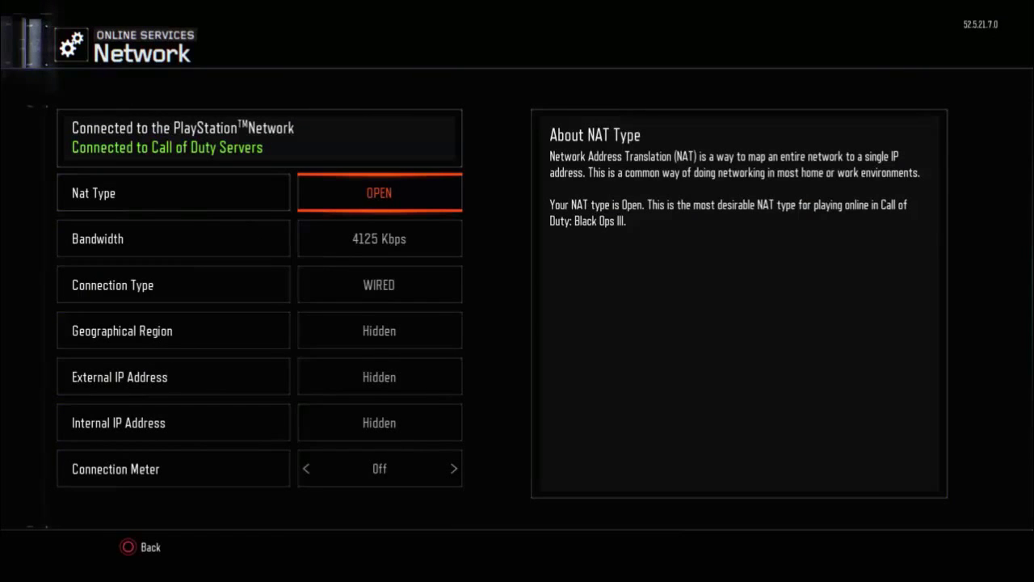
pyautogui.press('Down')
pyautogui.press('Down')
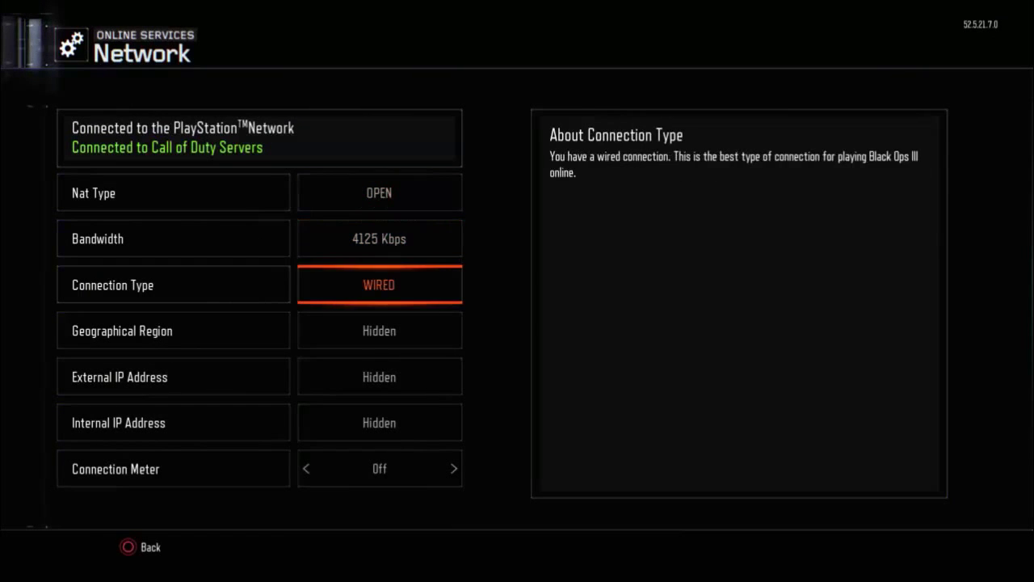
pyautogui.press('Up')
pyautogui.press('Up')
pyautogui.press('Escape')
pyautogui.press('Escape')
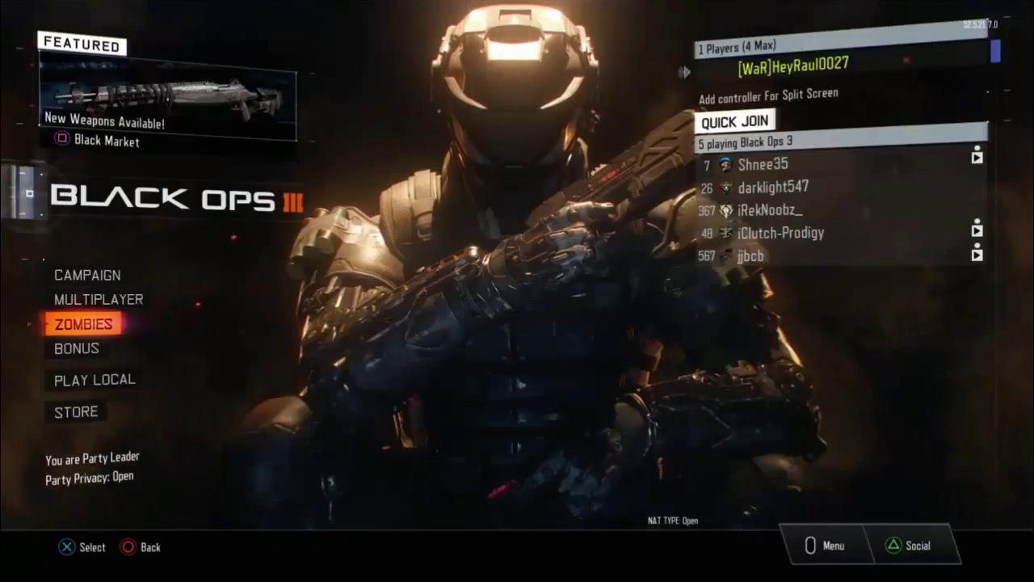
pyautogui.press('Right')
pyautogui.press('Down')
pyautogui.press('Left')
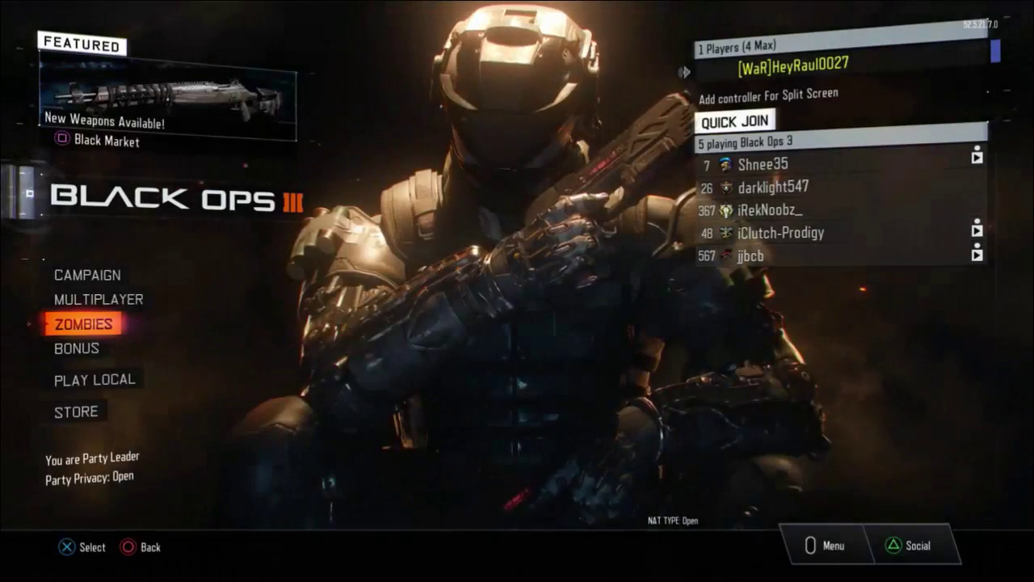